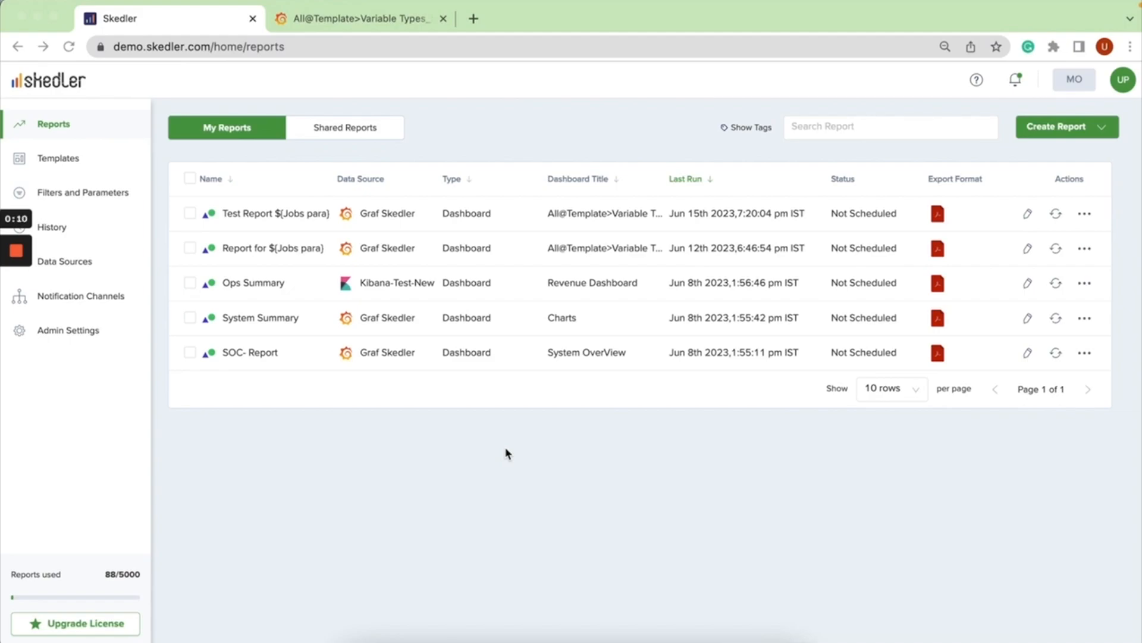
In the Grafana dashboard, add node-exporter and prometheus to the values selected for the jobs variable.
click(396, 20)
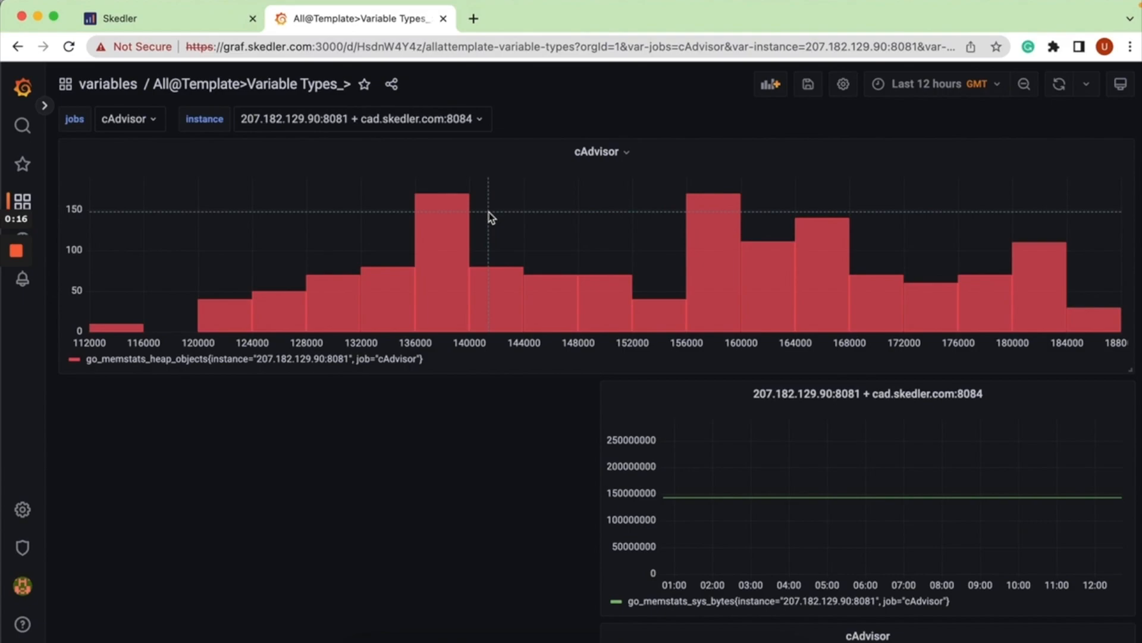
click(154, 121)
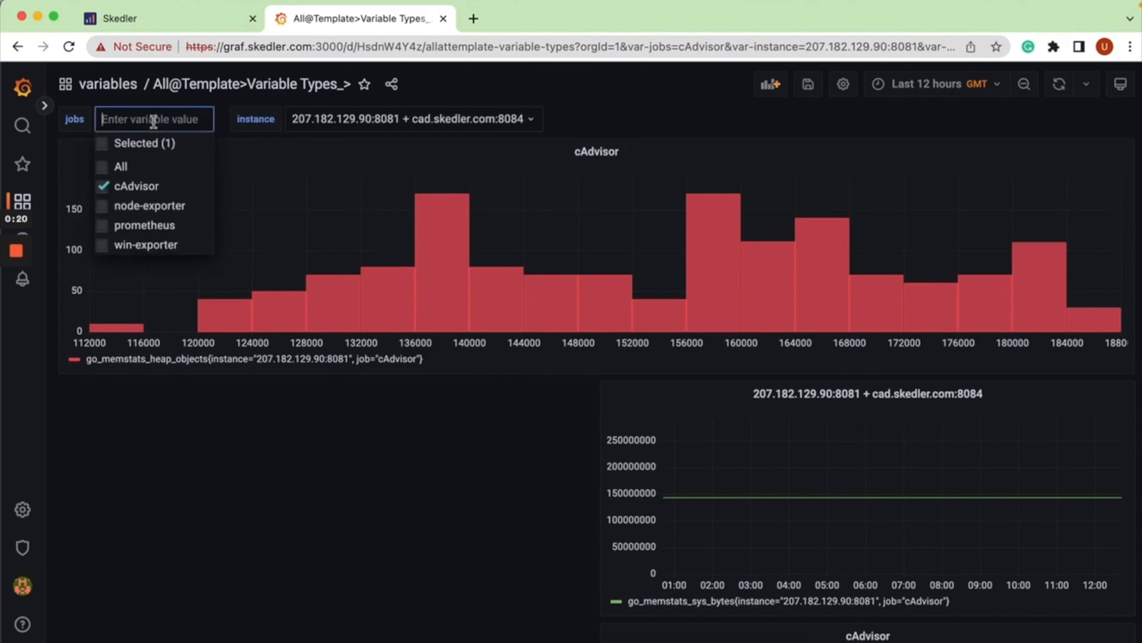
click(153, 206)
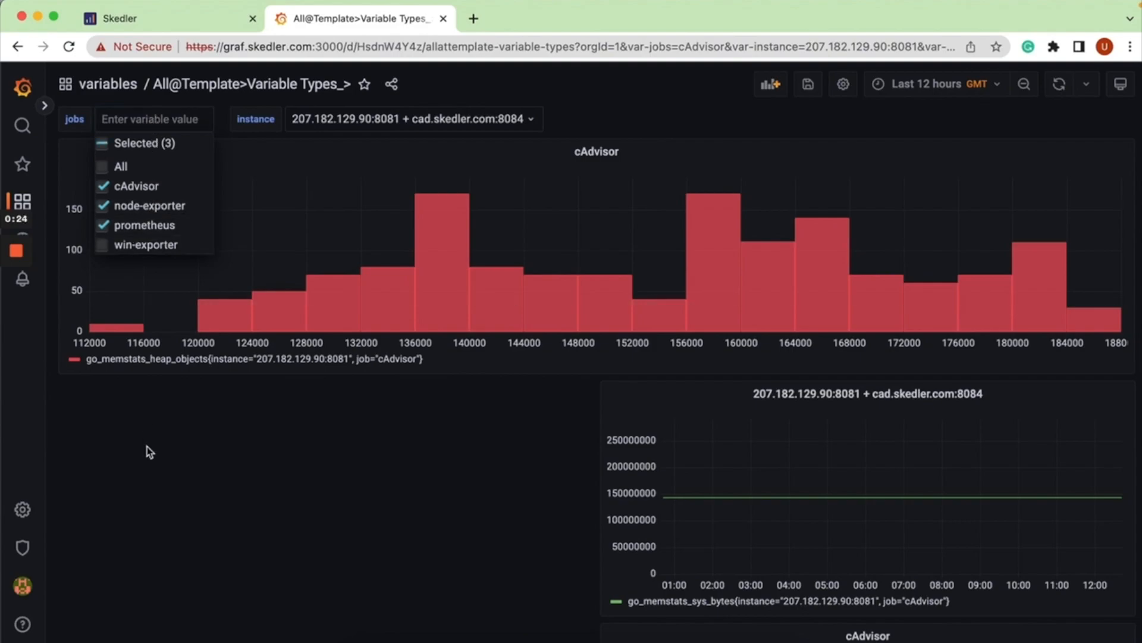
click(149, 453)
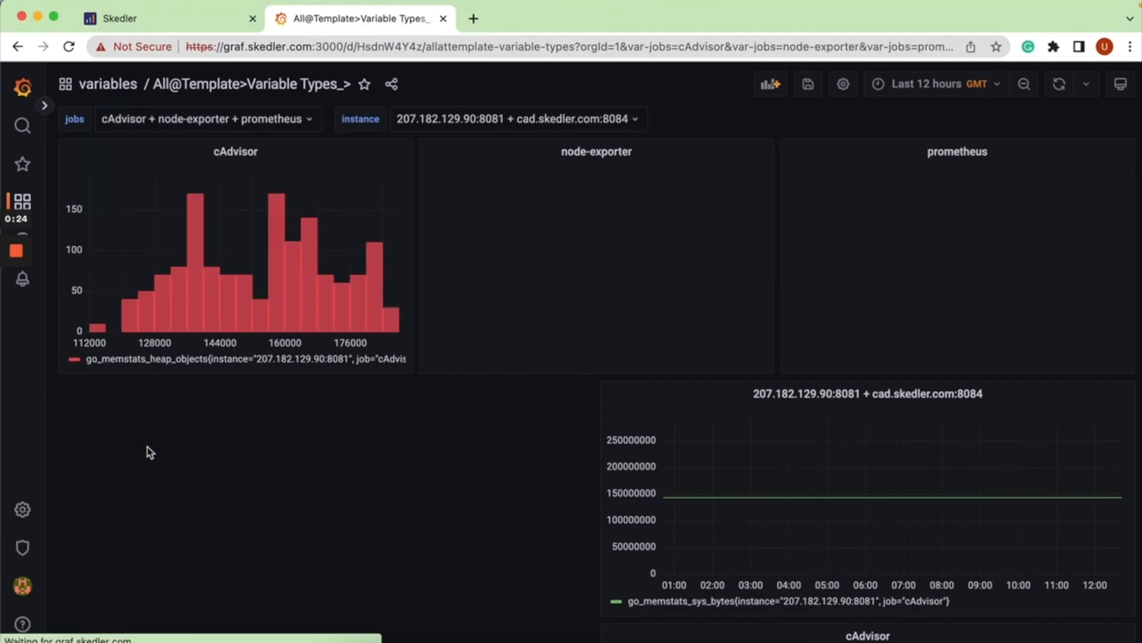
Add 207.182.129.90:9090 and uat.skedler.com:9100 to the values selected for the instance variable.
click(467, 119)
click(429, 186)
click(424, 228)
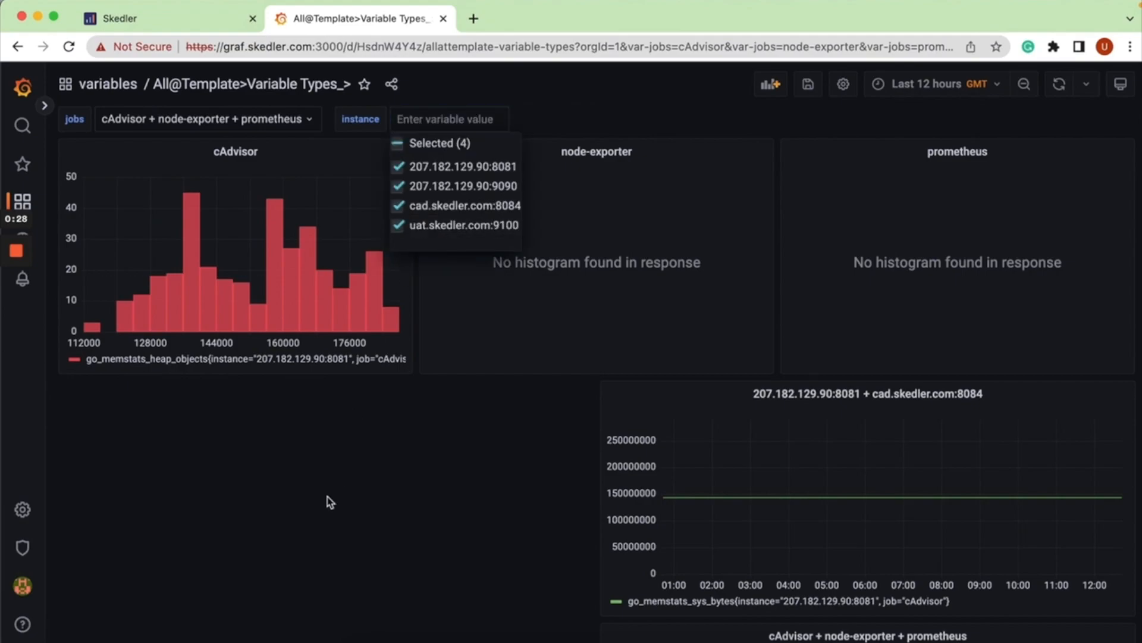
click(328, 501)
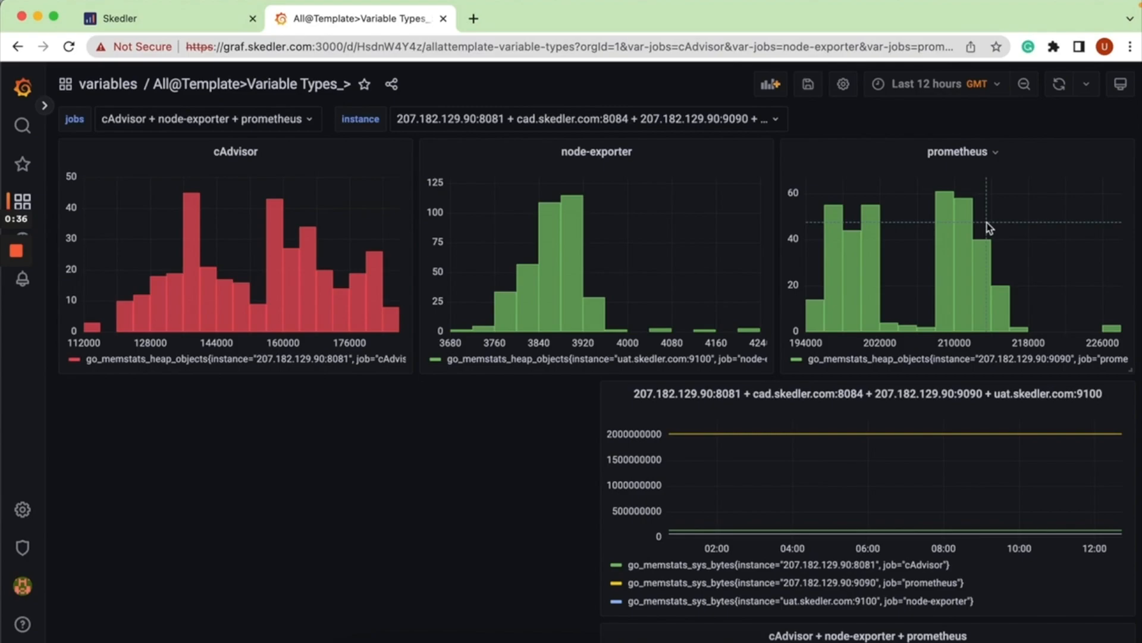
Switch to Skedler and open the "Panel test" burst filter for editing.
click(208, 20)
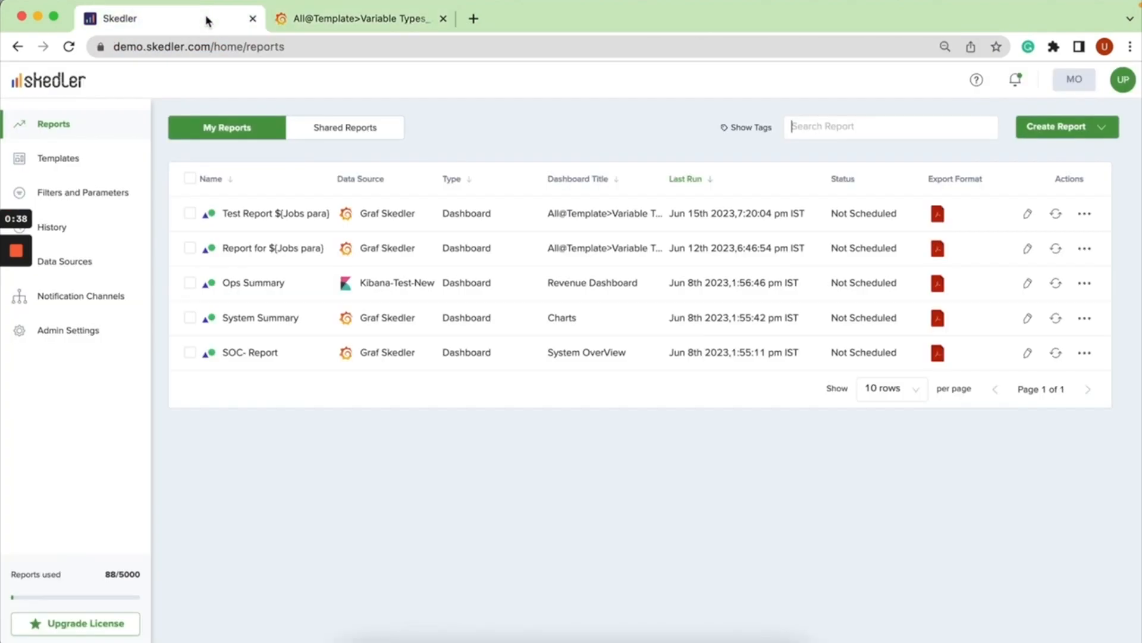
click(94, 194)
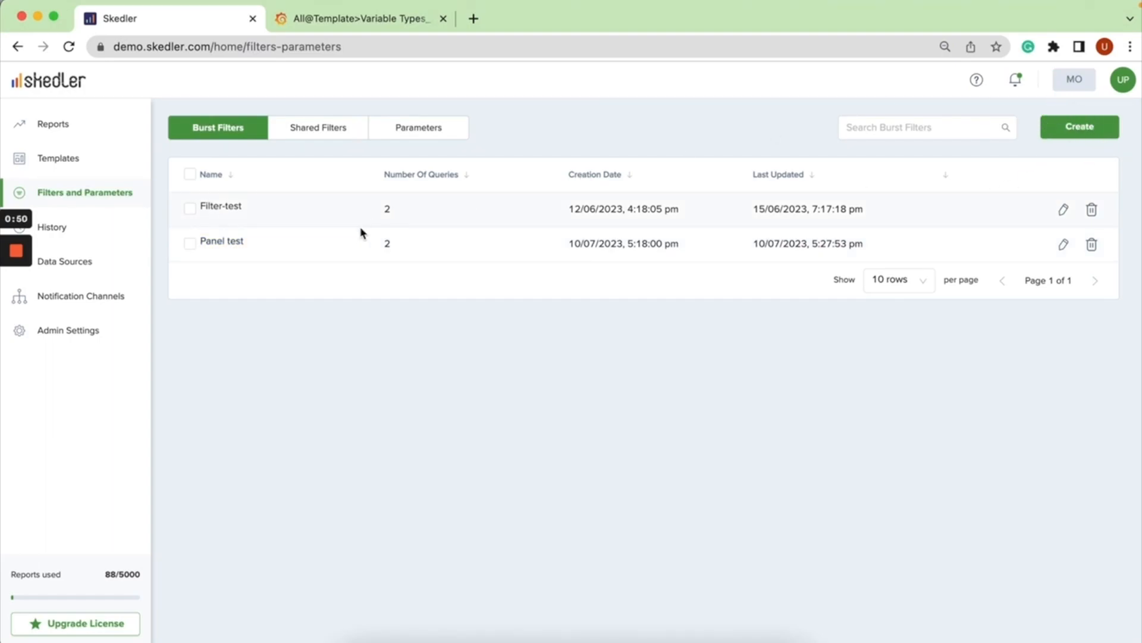
click(236, 242)
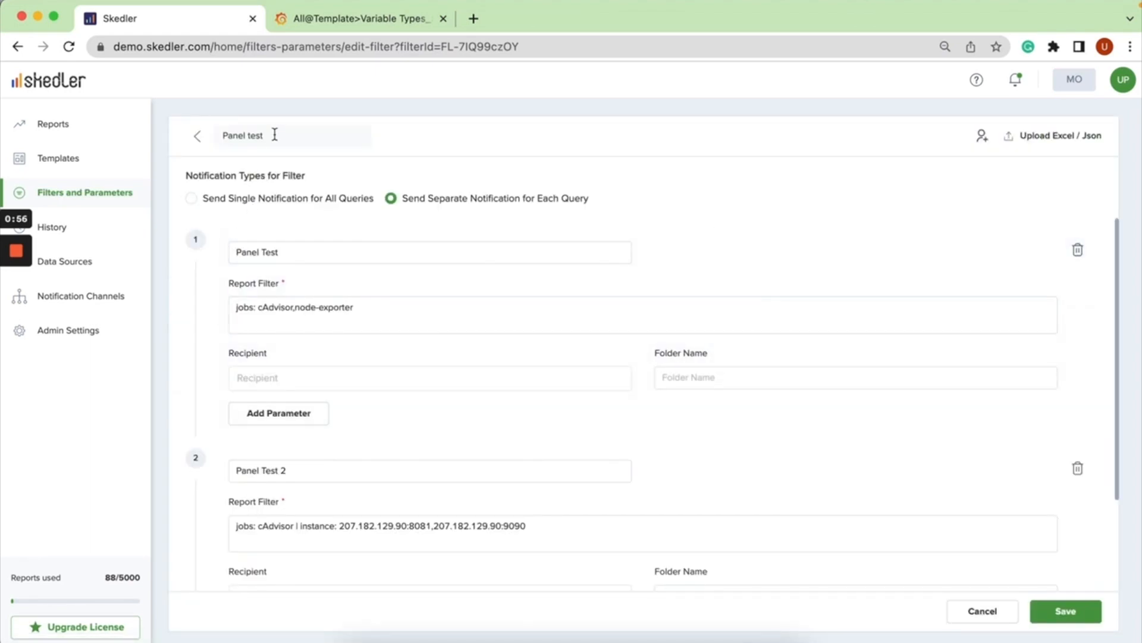
Examine the burst filter's name and the first query's name, jobs variable and filter values.
drag(273, 134, 203, 138)
click(302, 253)
drag(302, 253, 223, 259)
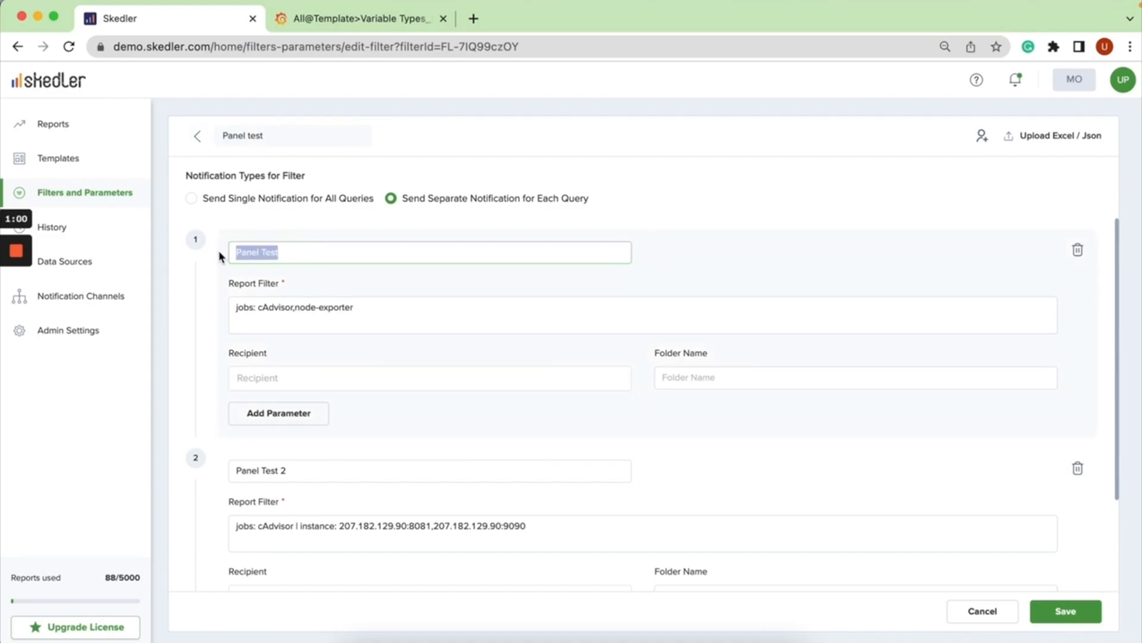
click(315, 464)
click(265, 309)
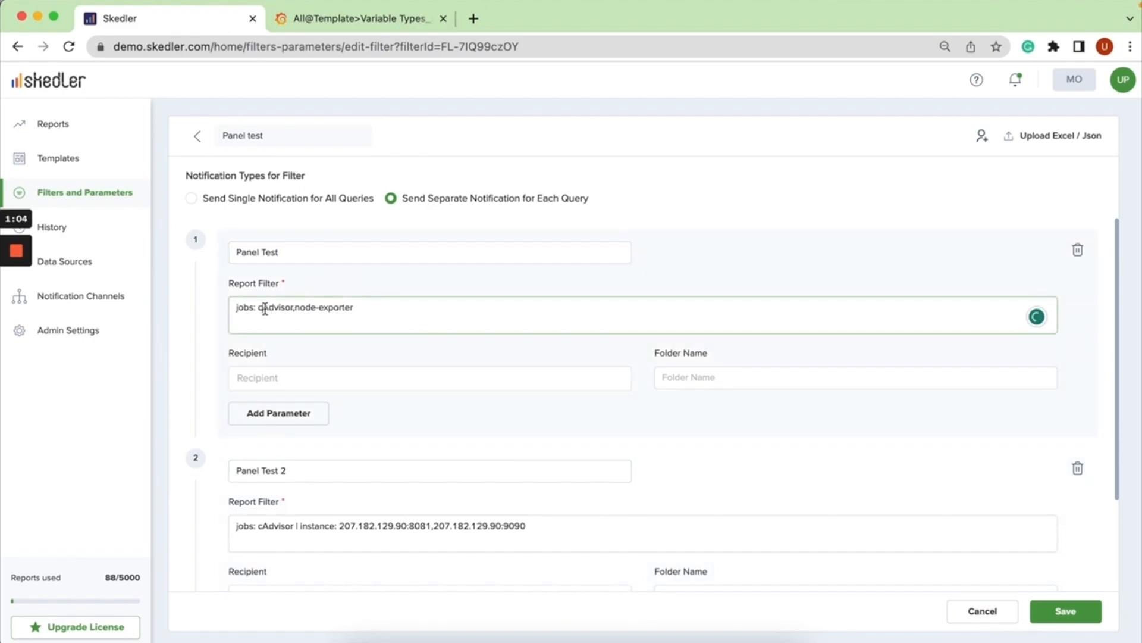
double_click(254, 309)
drag(259, 306, 362, 306)
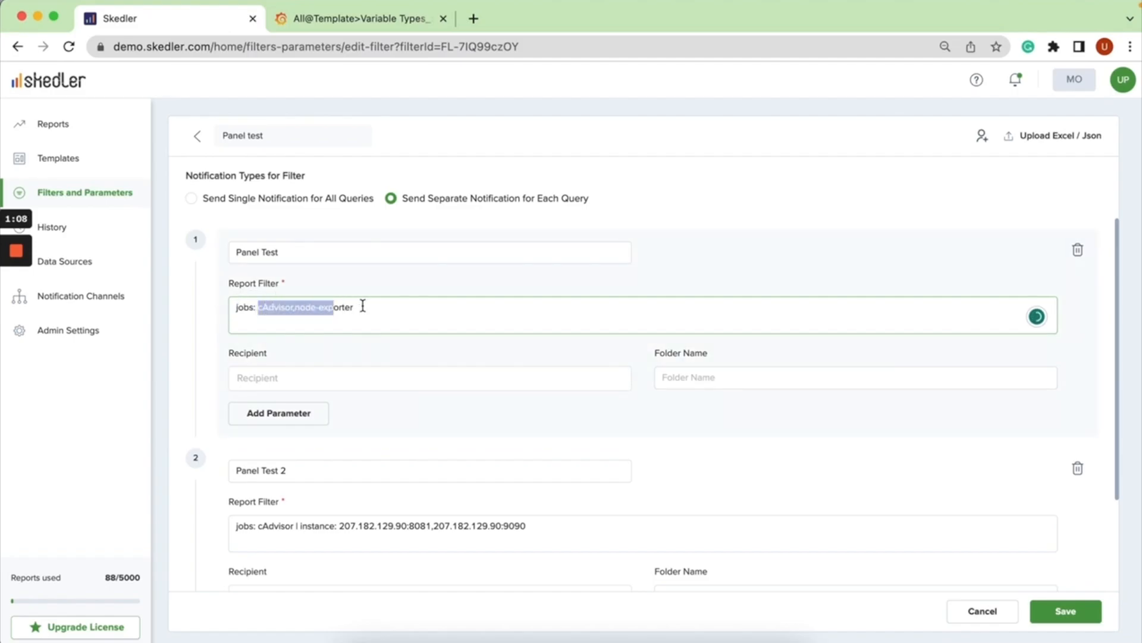
double_click(244, 307)
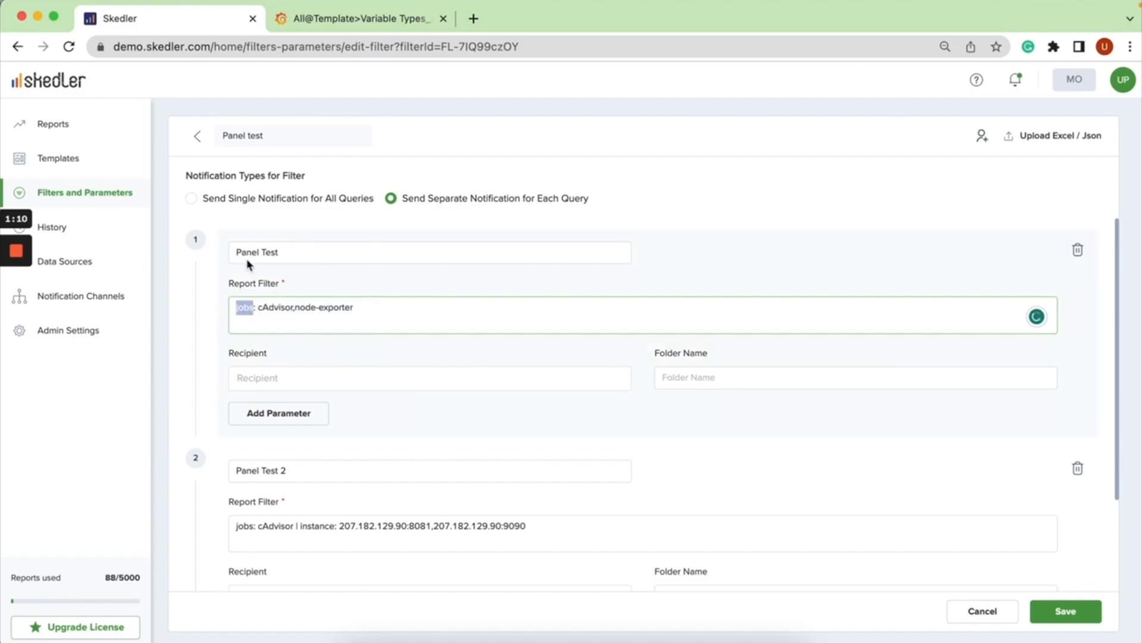
Compare the first query's jobs filter with the jobs variable's values in the Grafana dashboard.
click(346, 23)
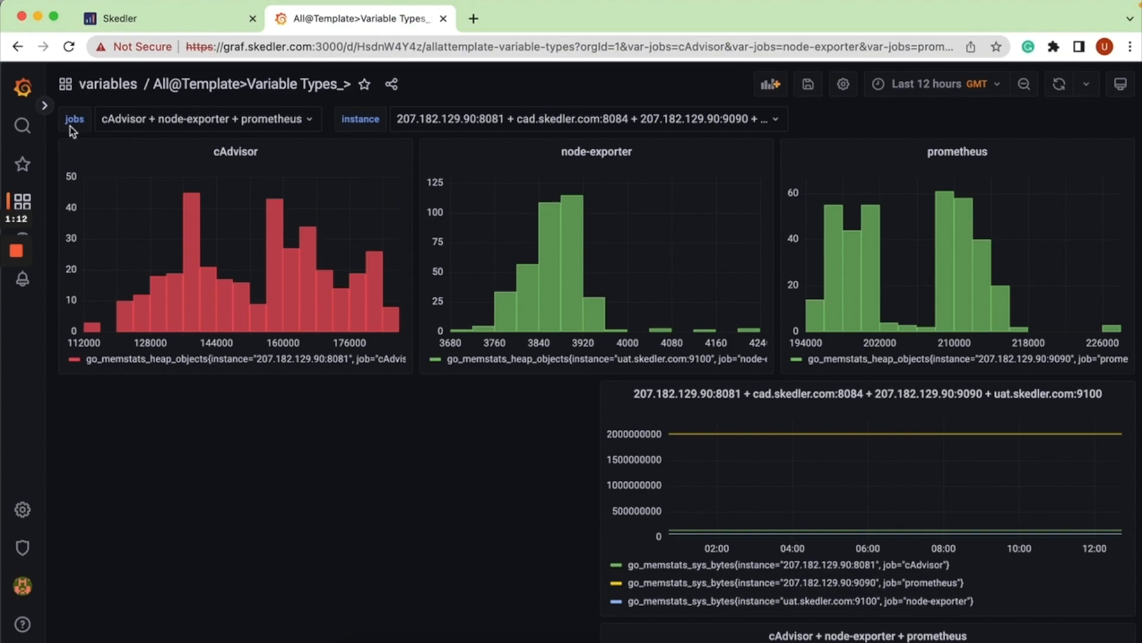
click(149, 122)
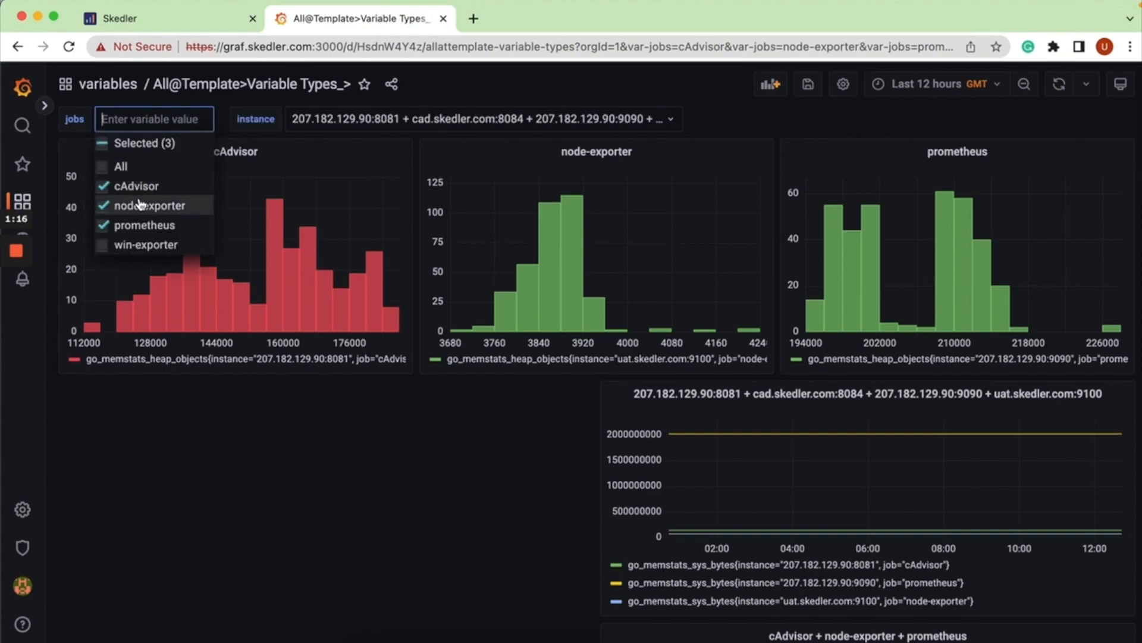
click(164, 26)
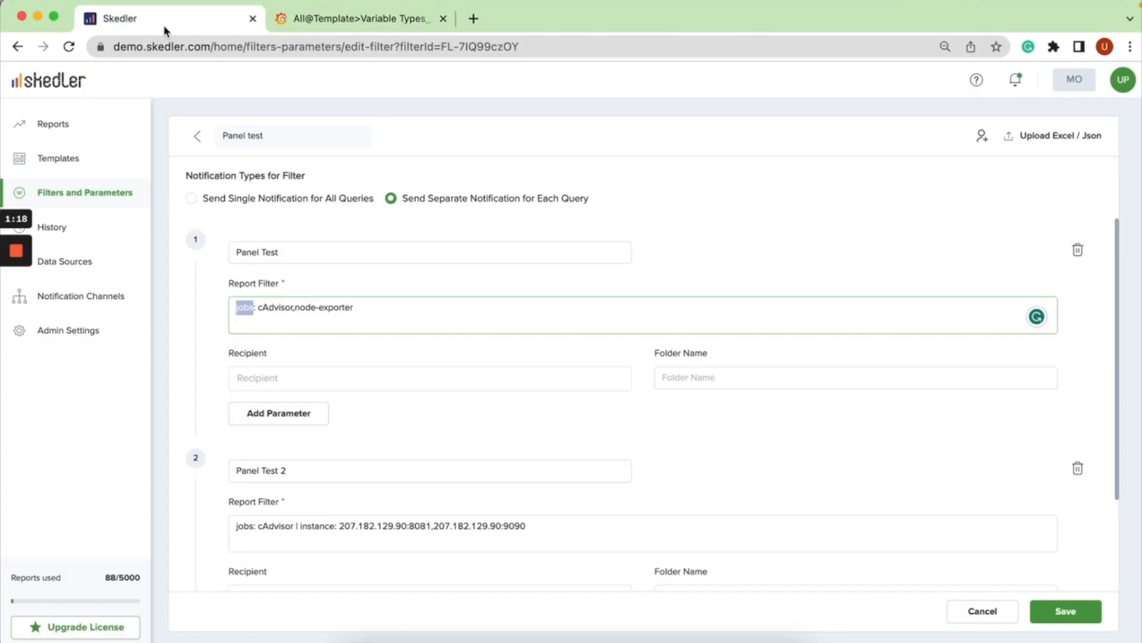
click(272, 312)
click(334, 313)
Examine the Panel Test 2 query's report filter and the instance variable's values in the Grafana dashboard.
scroll(198, 396, down, 4)
click(256, 405)
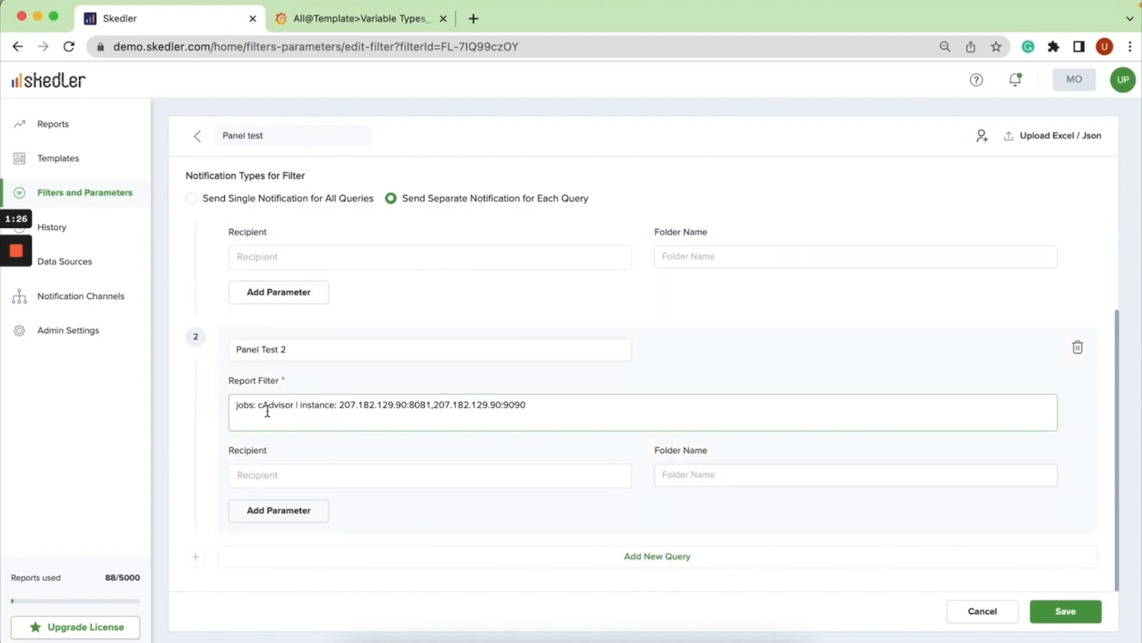
drag(254, 408, 277, 405)
click(360, 19)
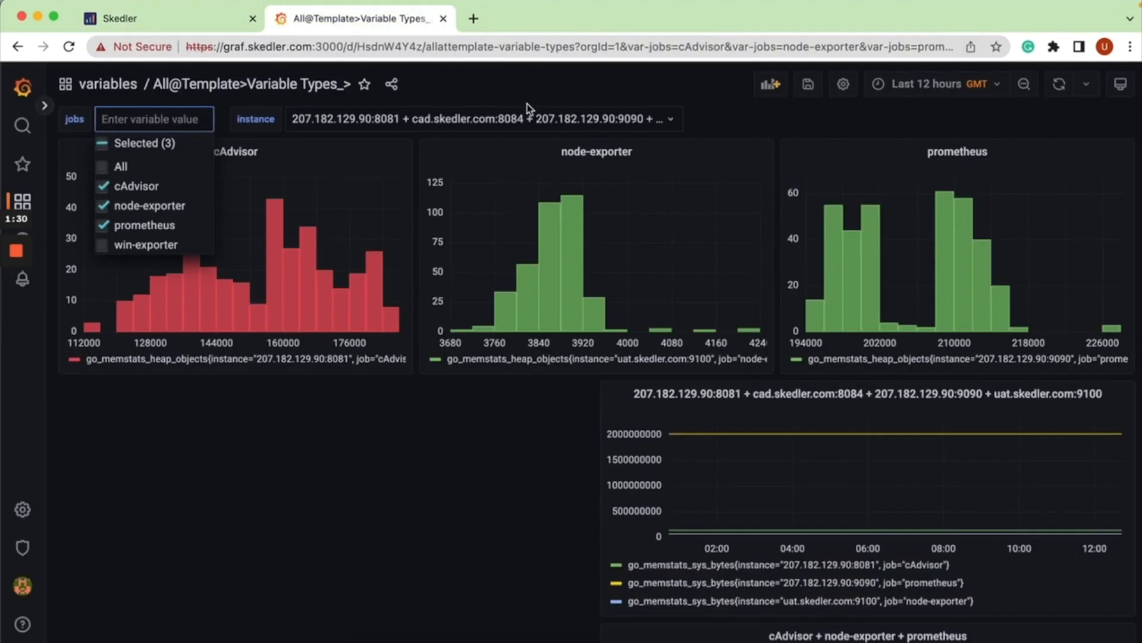
click(527, 119)
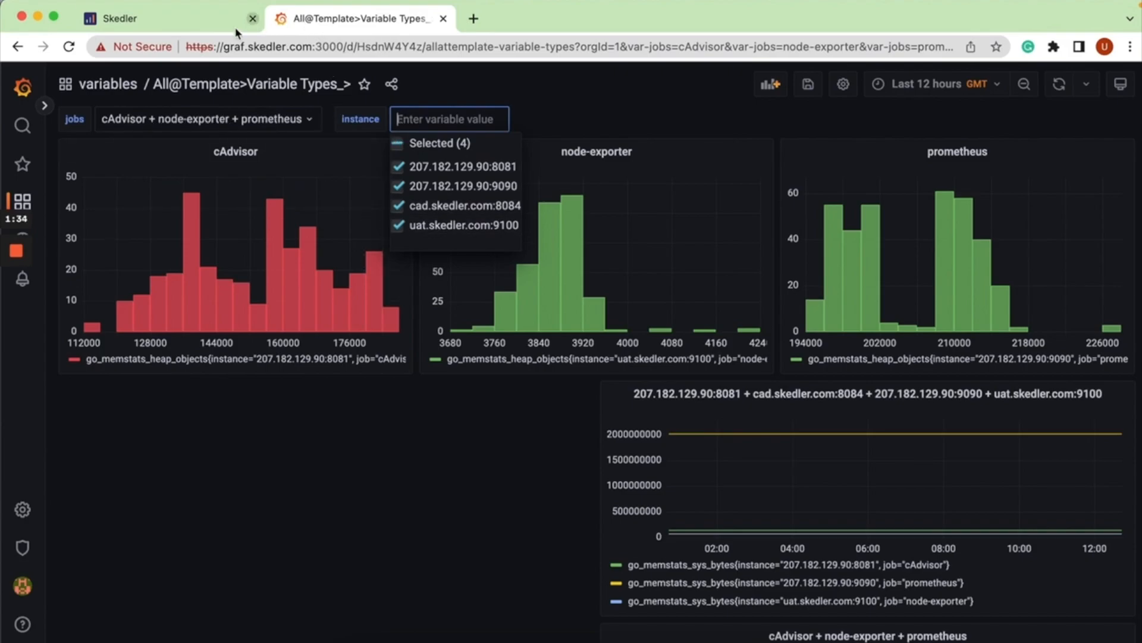
click(216, 24)
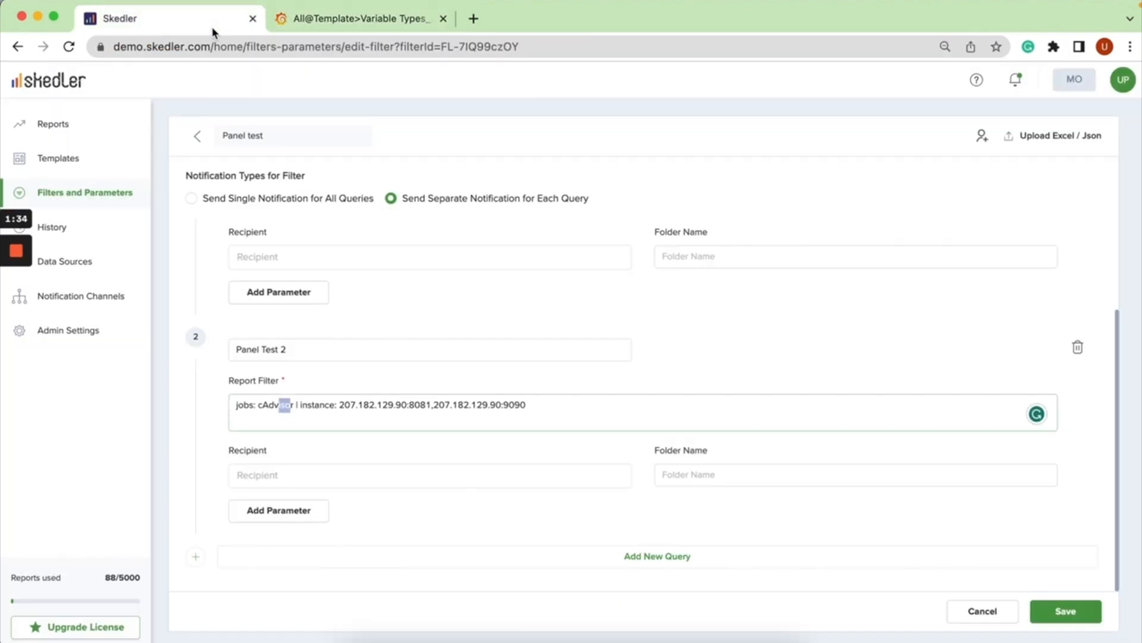
Check the Panel Test 2 query's instance filter against the Grafana instance values and save the burst filter.
click(295, 405)
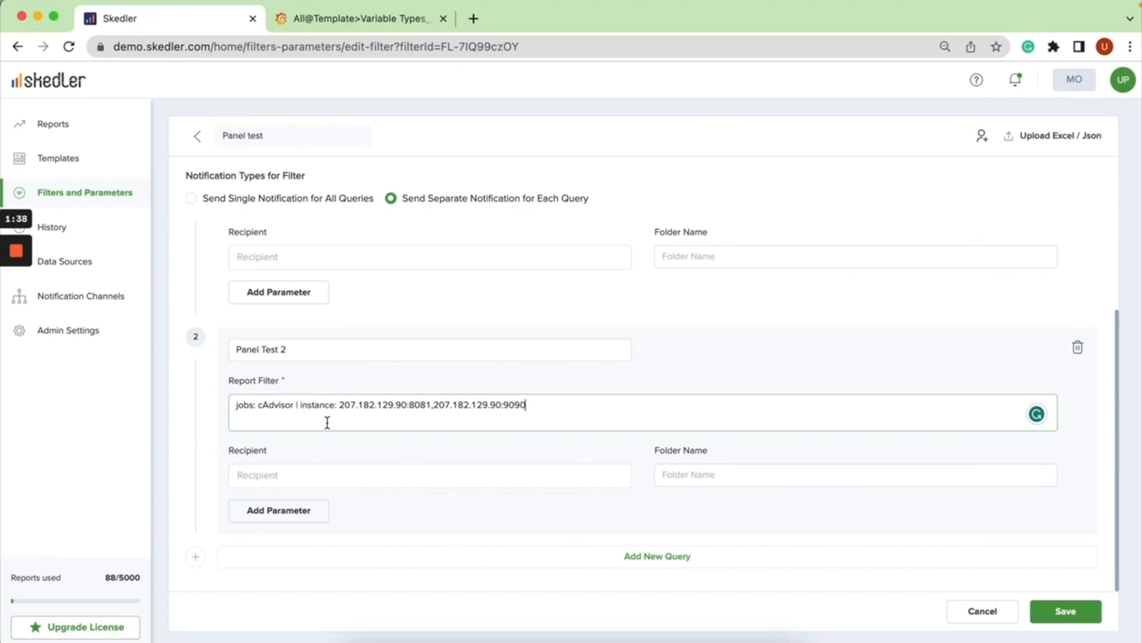
drag(307, 410, 407, 407)
drag(307, 406, 314, 405)
click(397, 20)
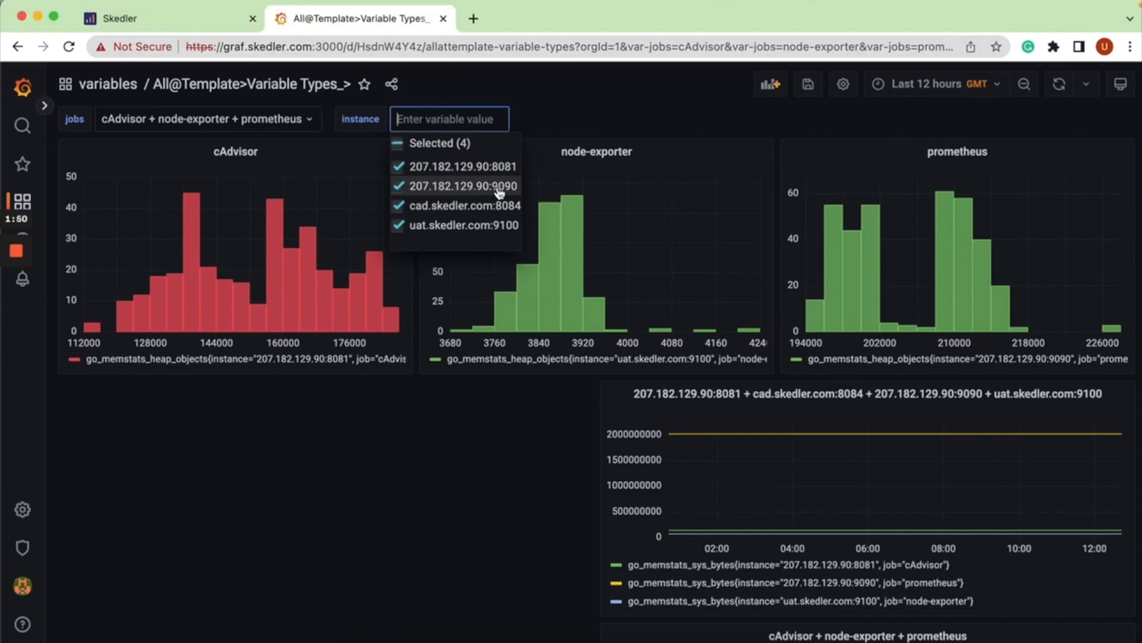
click(119, 19)
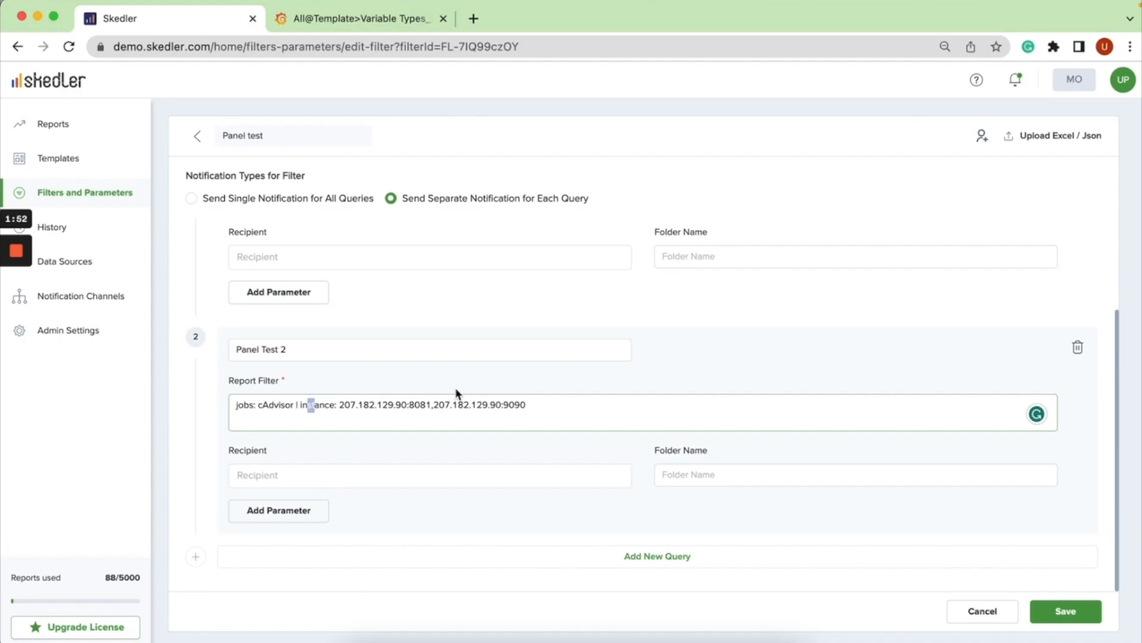
click(720, 364)
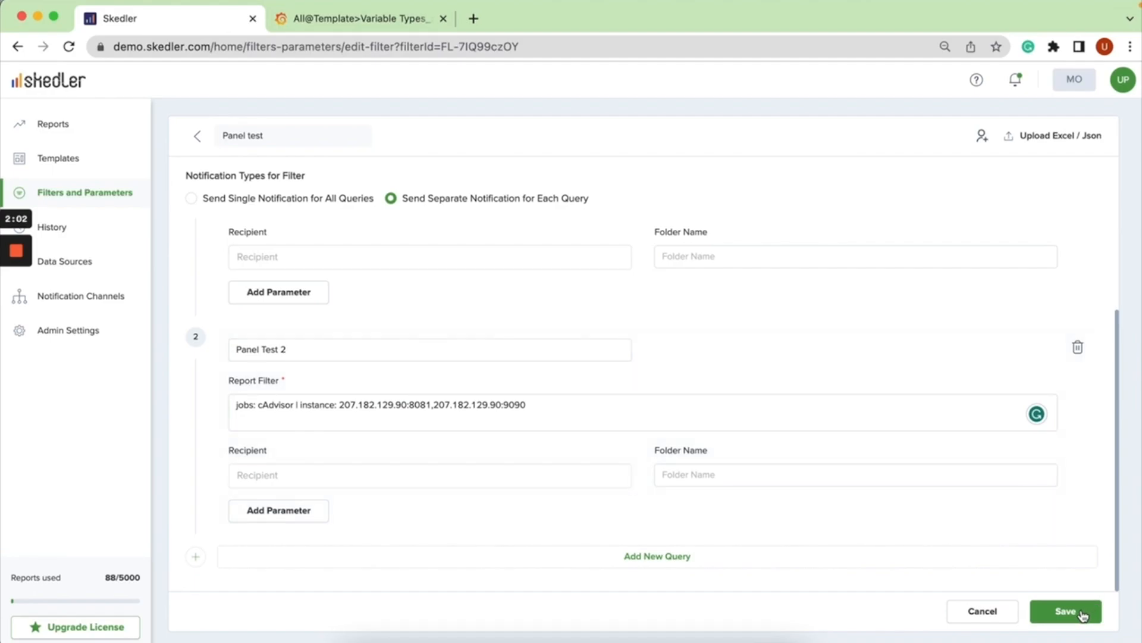
click(1083, 616)
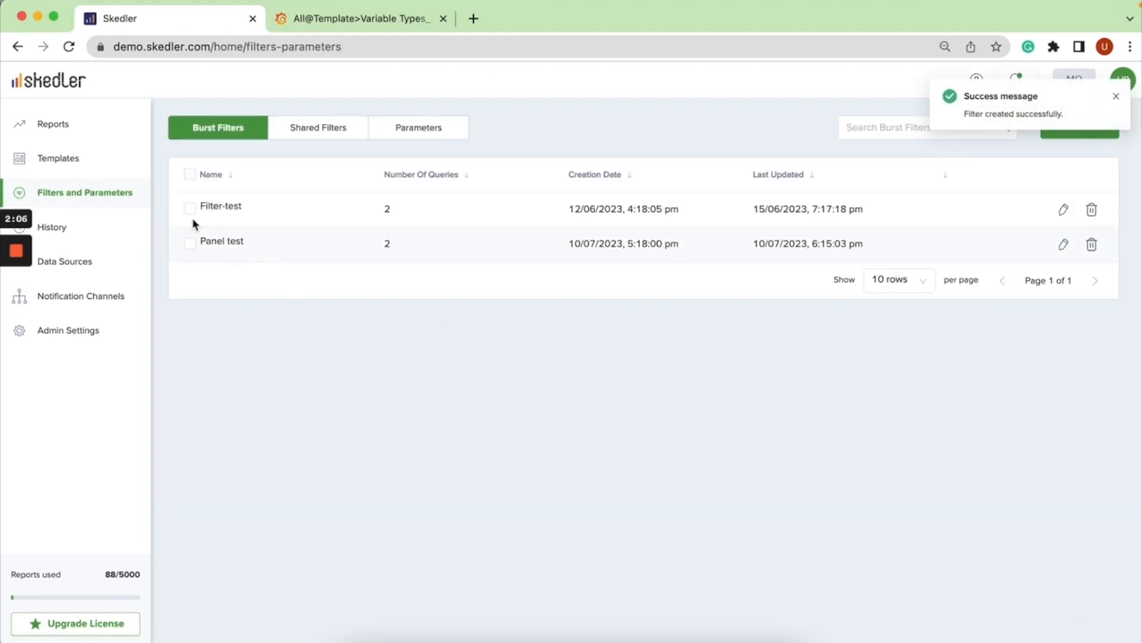
Create a new report and name it "Panel Test Report".
click(58, 123)
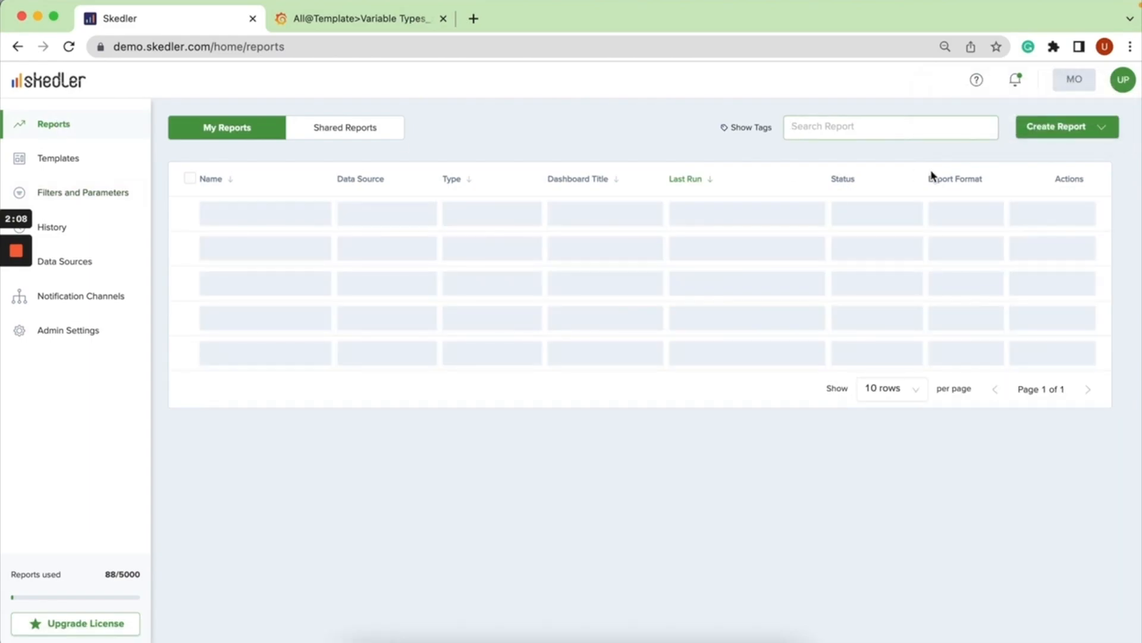
click(1052, 125)
click(1054, 156)
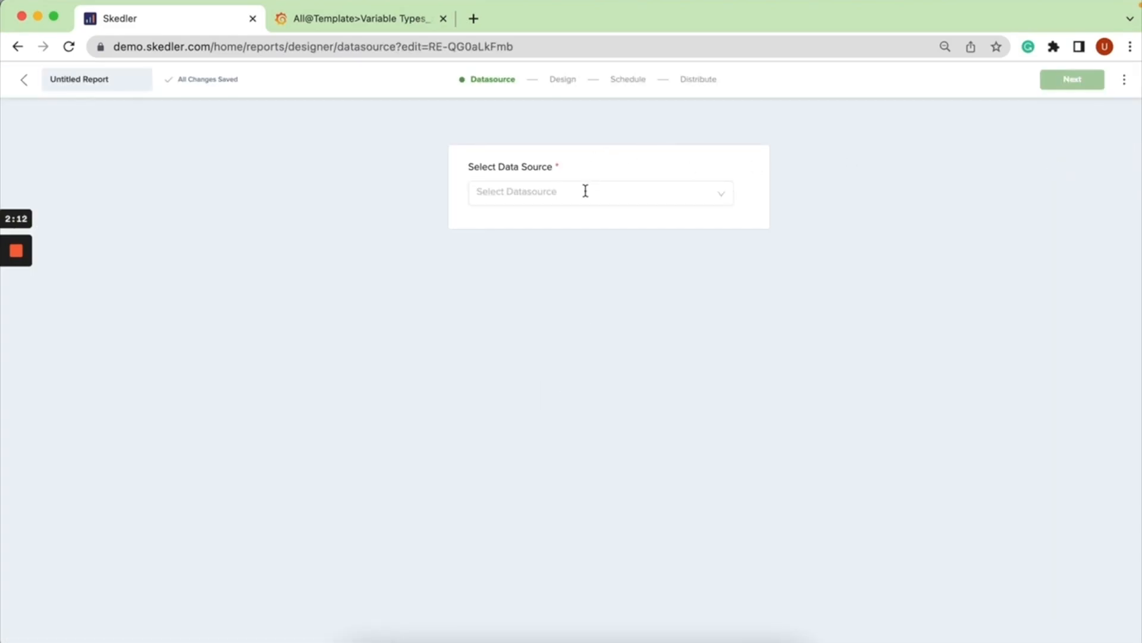
click(127, 79)
triple_click(126, 79)
key(BackSpace)
text(Panel Tes)
Set the report's data source to Graf Skedler and its organization to Main Org.
click(492, 189)
click(503, 225)
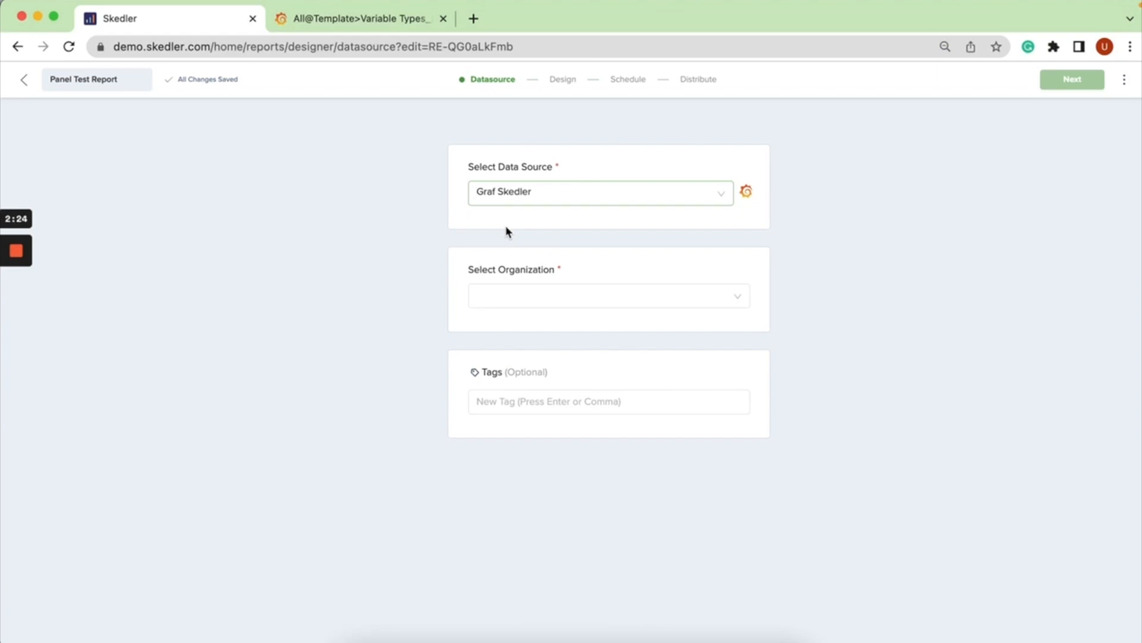
click(520, 299)
click(518, 398)
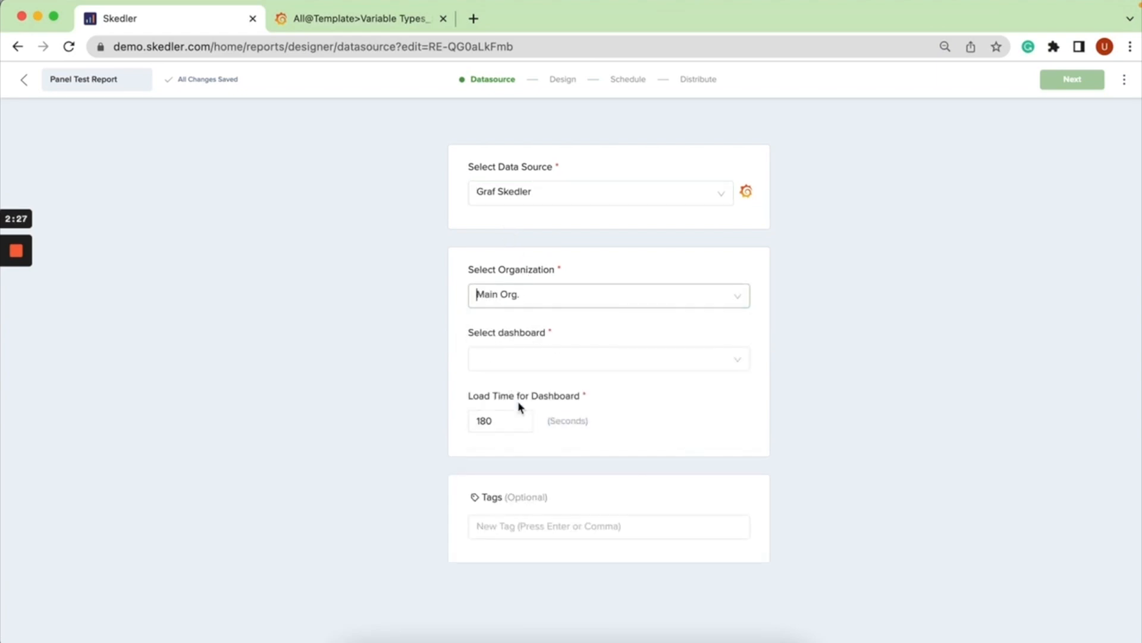
Check the dashboard's name in Grafana and select All@Template>Variable Types_> as the report's dashboard, searching for "tem".
click(595, 367)
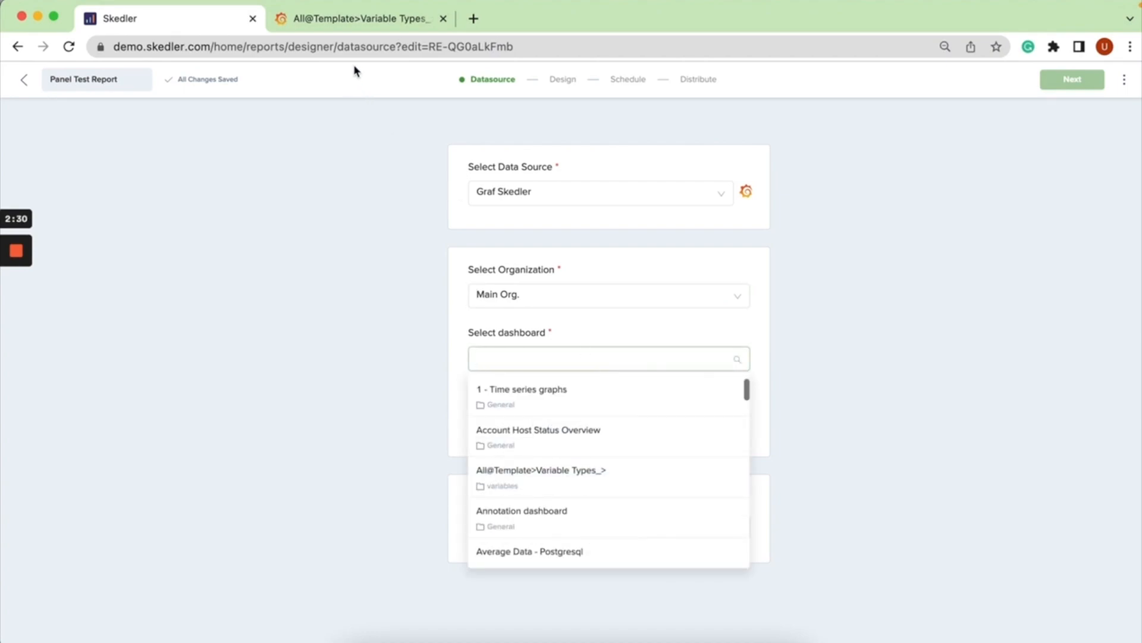
click(363, 22)
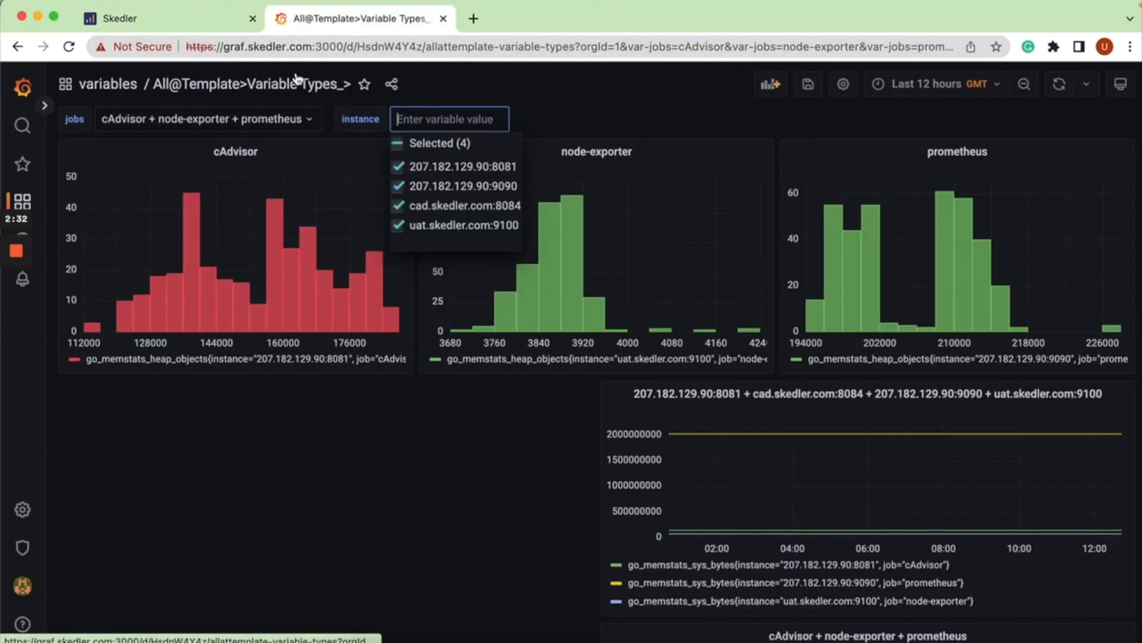
click(119, 18)
click(478, 363)
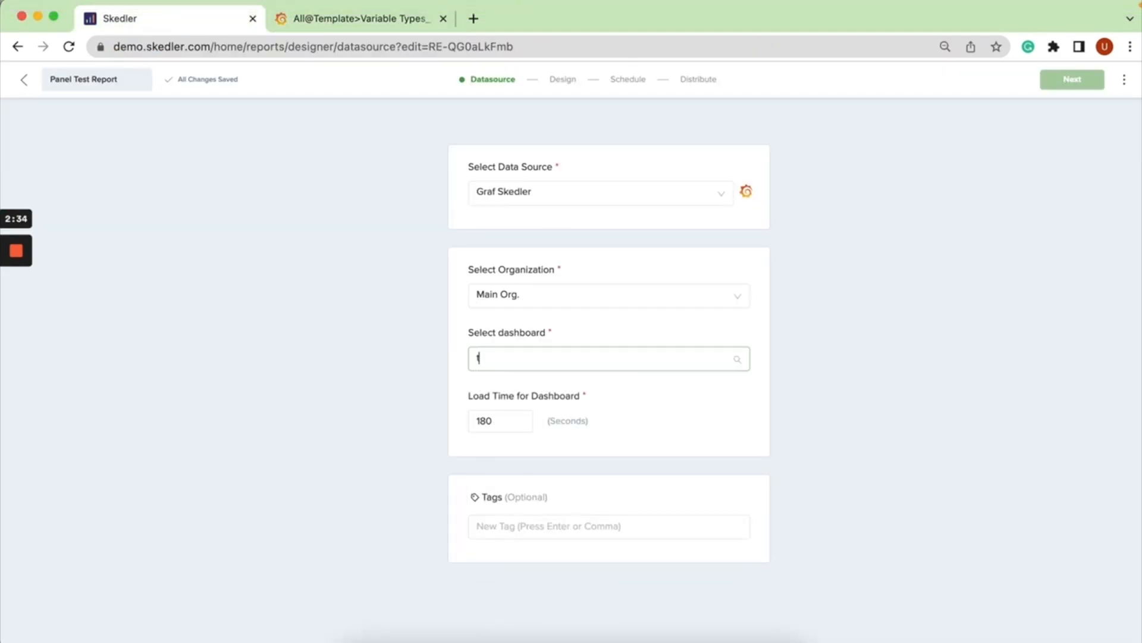
text(tem)
click(519, 395)
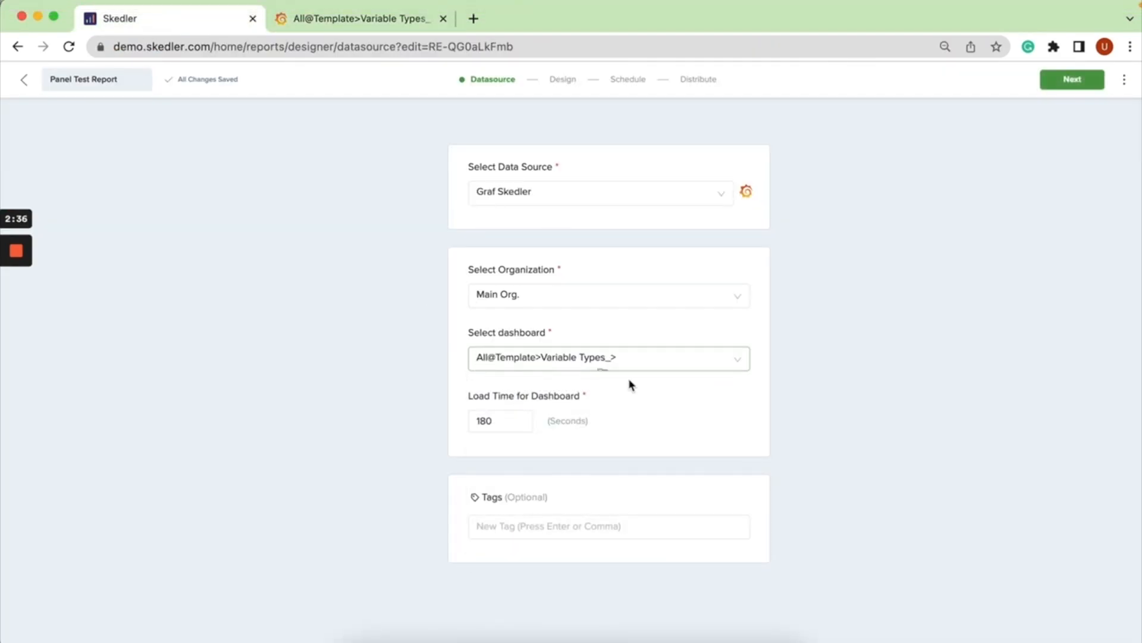
Continue to the design stage as a Dashboard Snapshot Report with the Blank Template and apply the Panel test burst filter.
click(1057, 92)
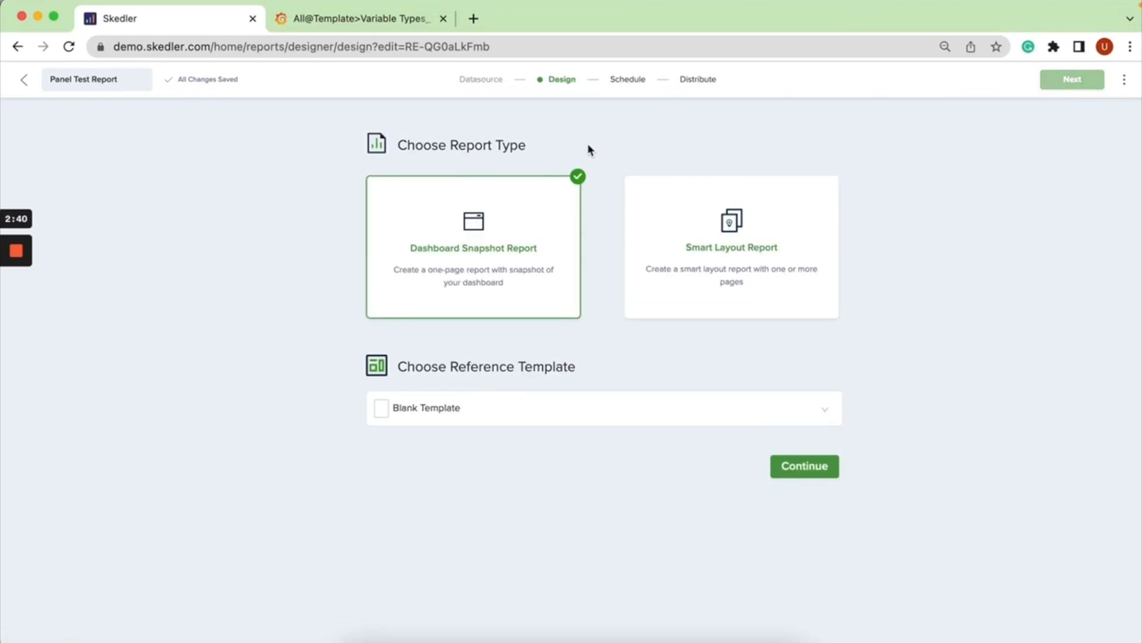
click(799, 466)
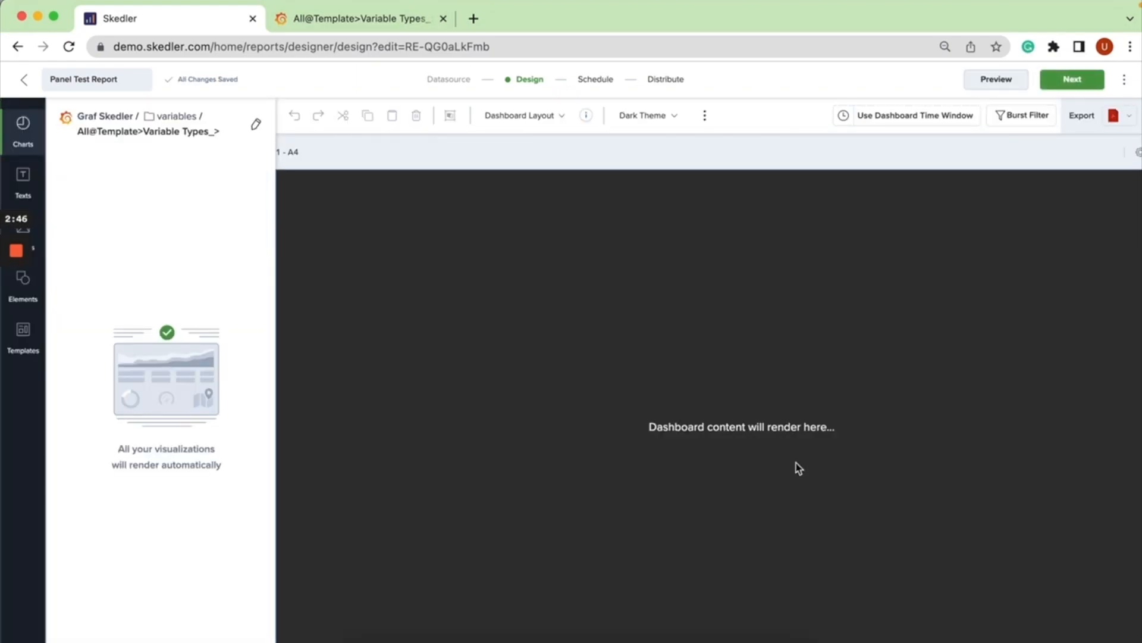
click(1003, 121)
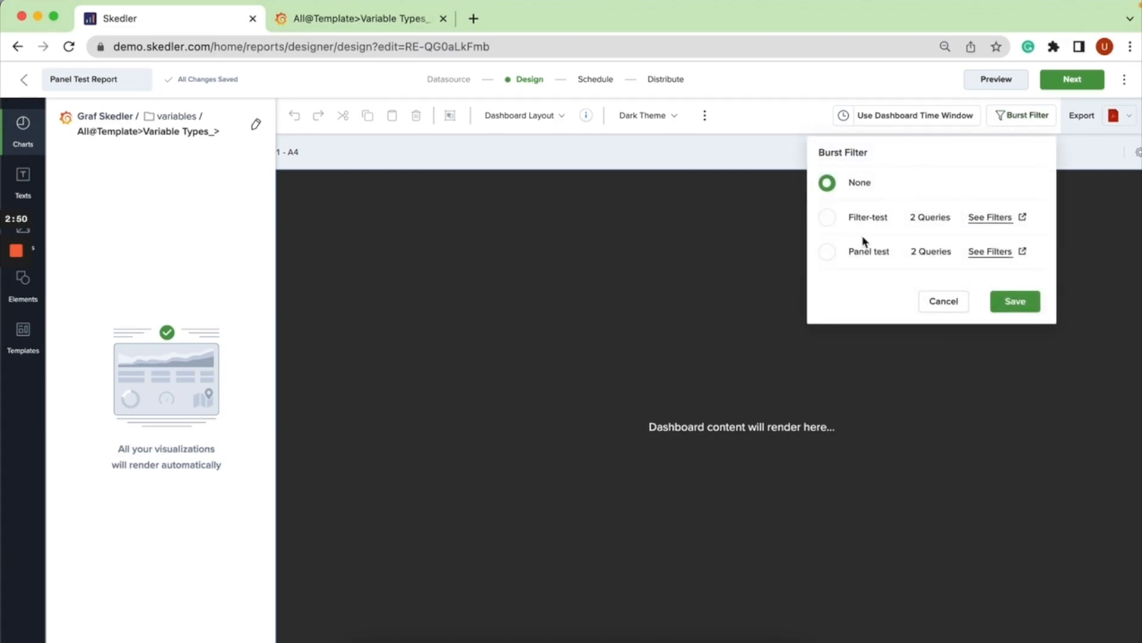
click(858, 253)
click(1005, 302)
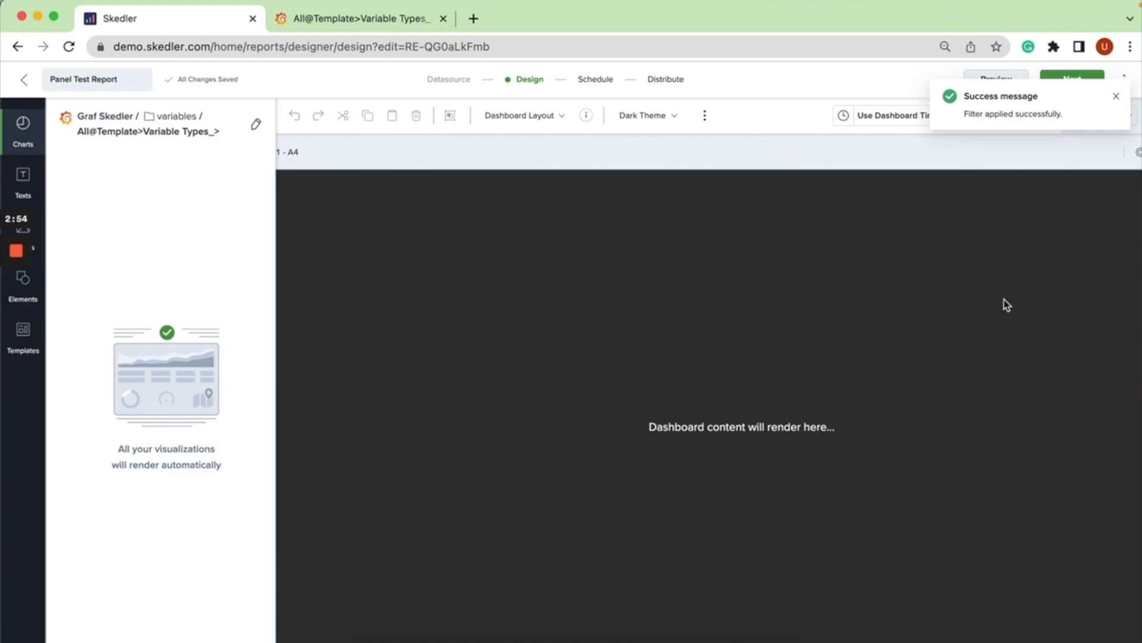
click(1117, 97)
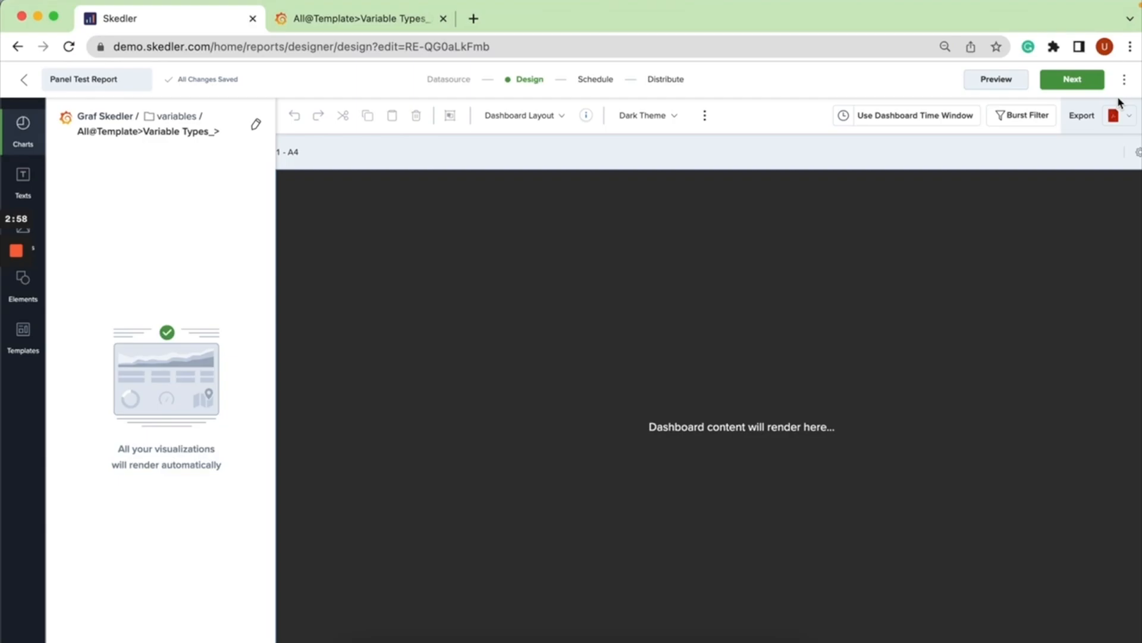
Generate a preview of the report using the Panel Test filter query.
click(1001, 79)
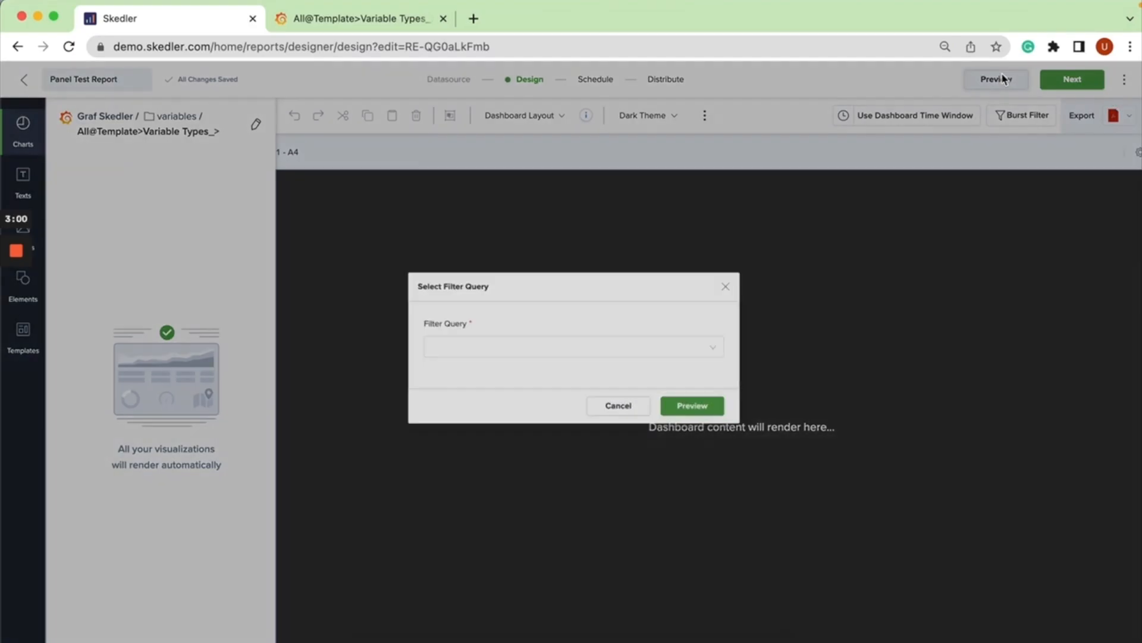
click(541, 348)
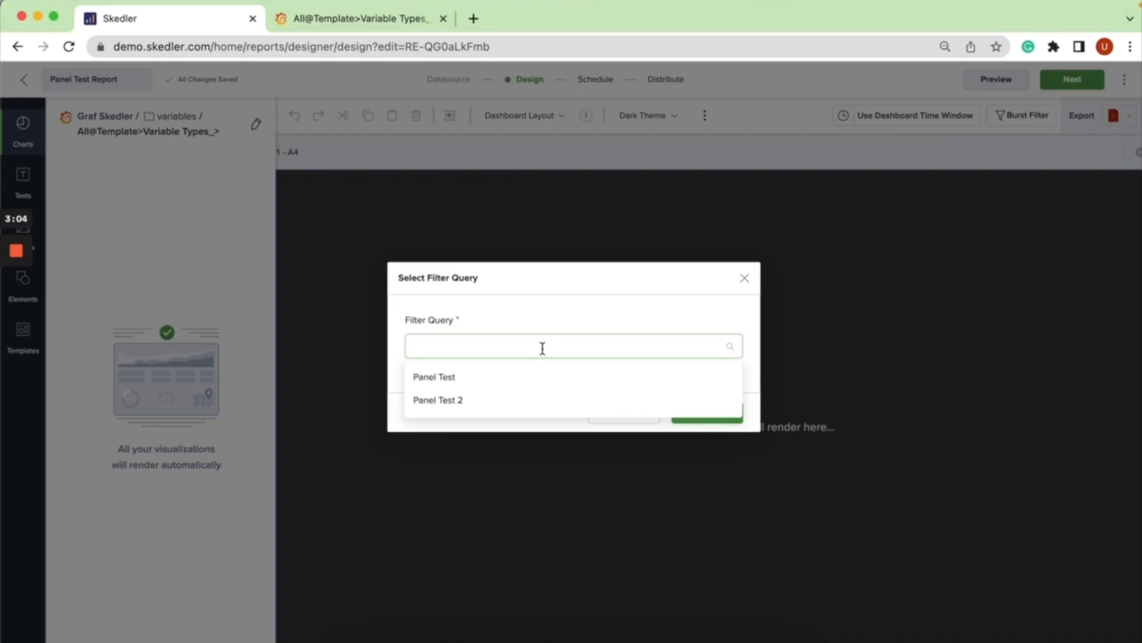
click(510, 375)
click(685, 417)
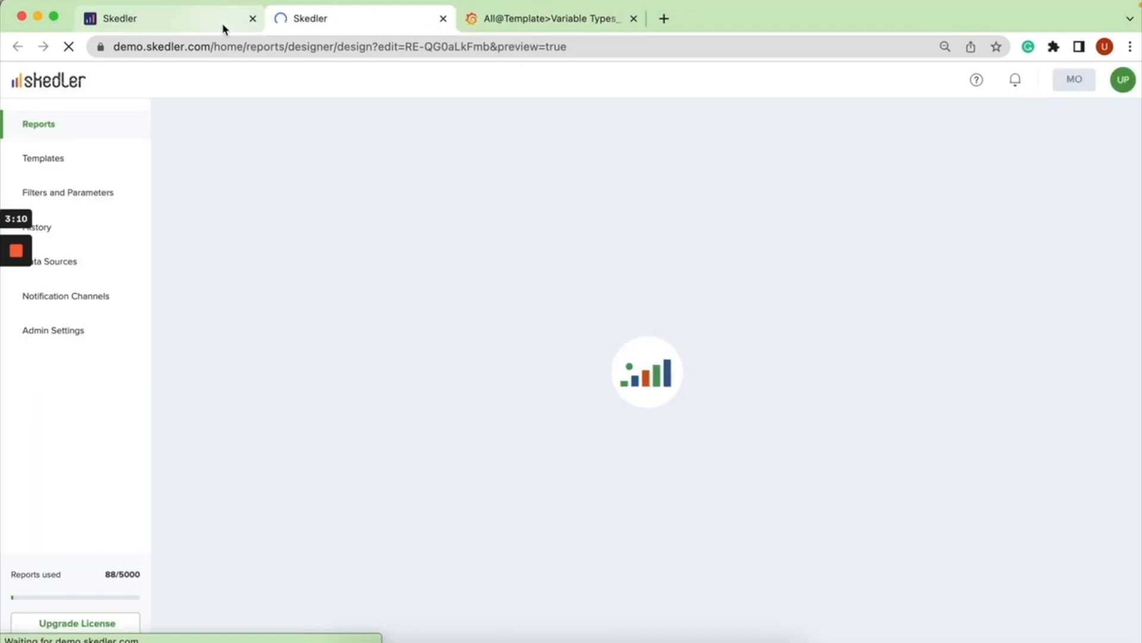
Return to the report designer and generate a second preview using the Panel Test 2 filter query.
click(225, 27)
click(989, 89)
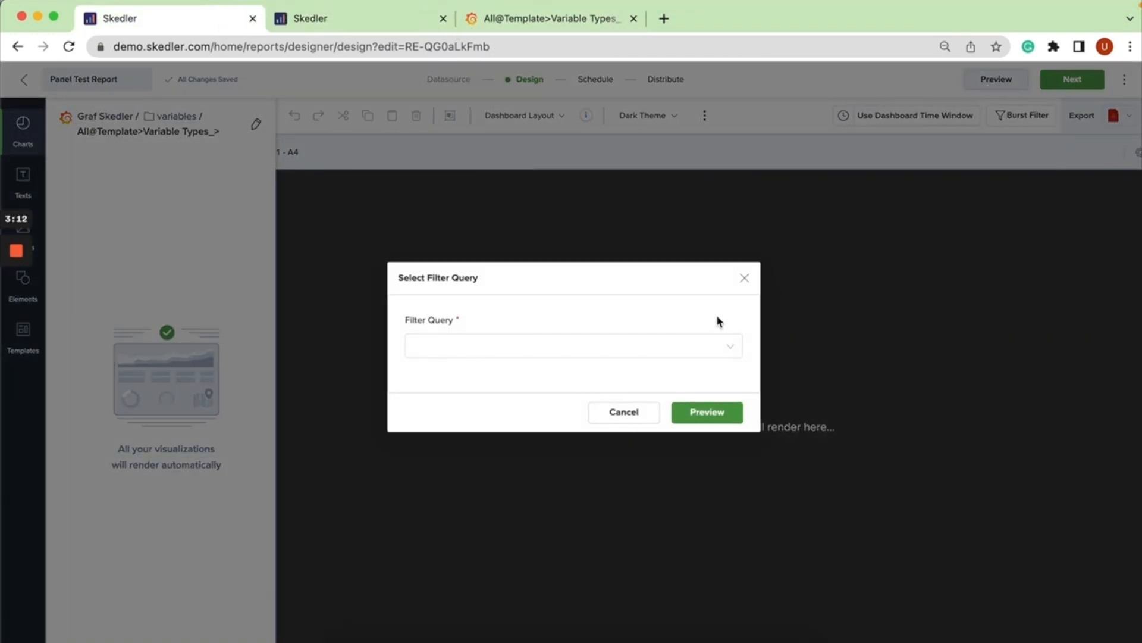
click(701, 343)
click(631, 409)
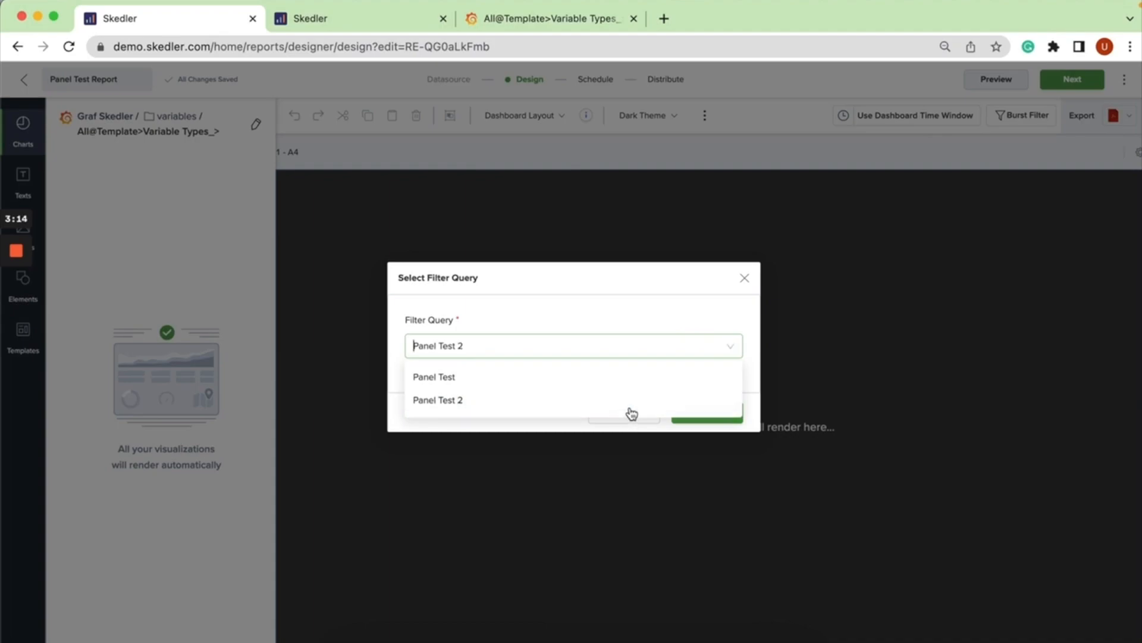
click(710, 412)
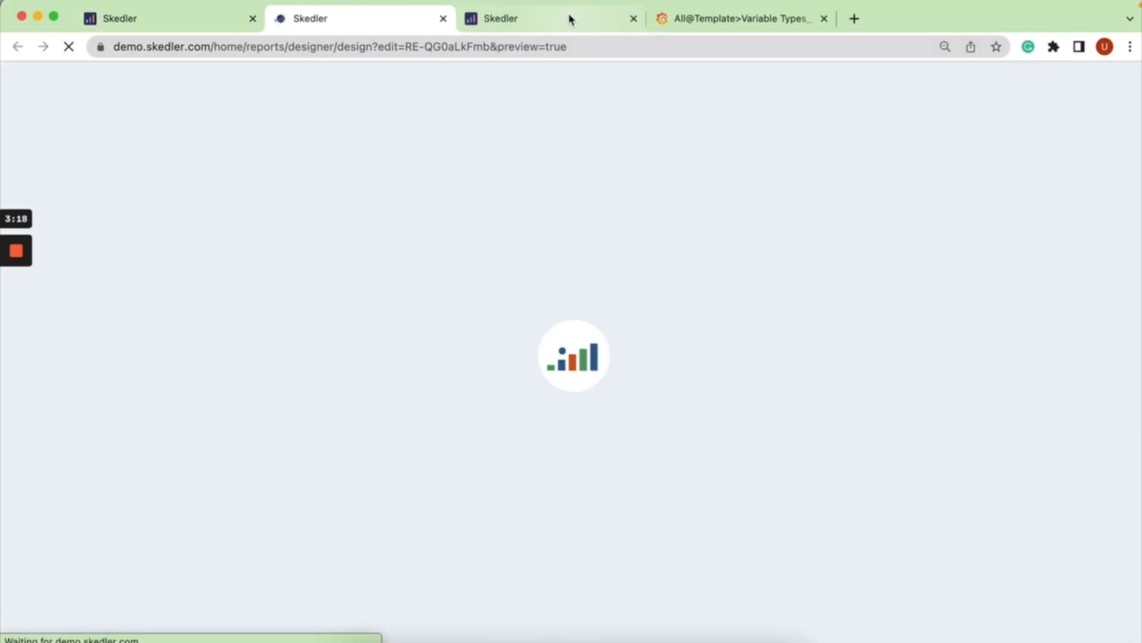
click(567, 18)
click(374, 25)
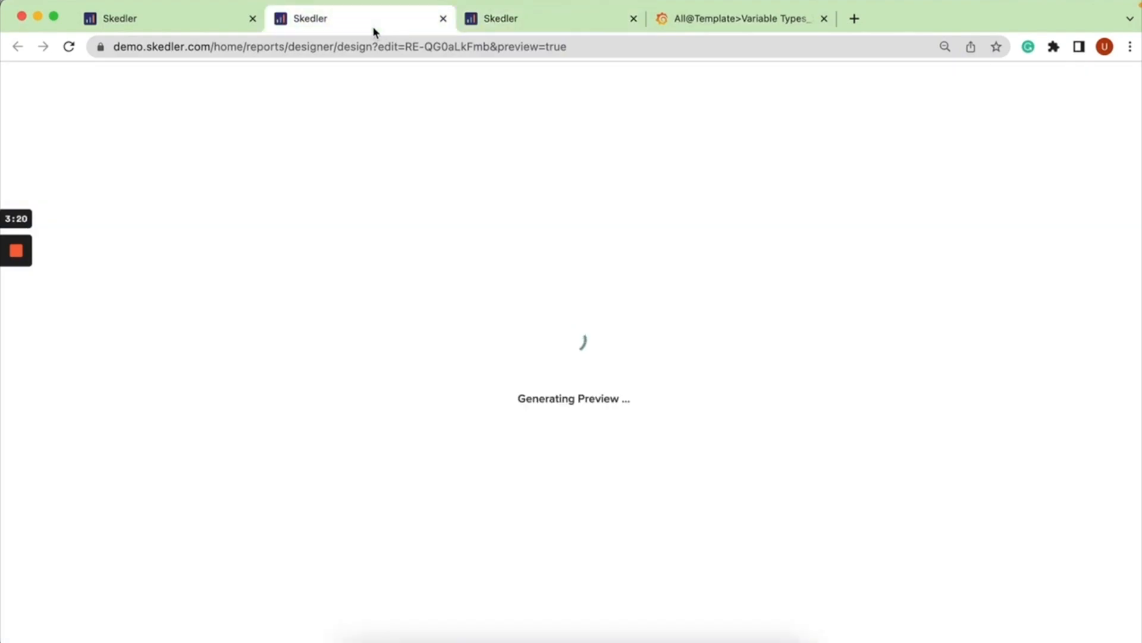
Finish the Panel Test Report from the designer, leaving the schedule and distribution settings at their defaults.
click(202, 22)
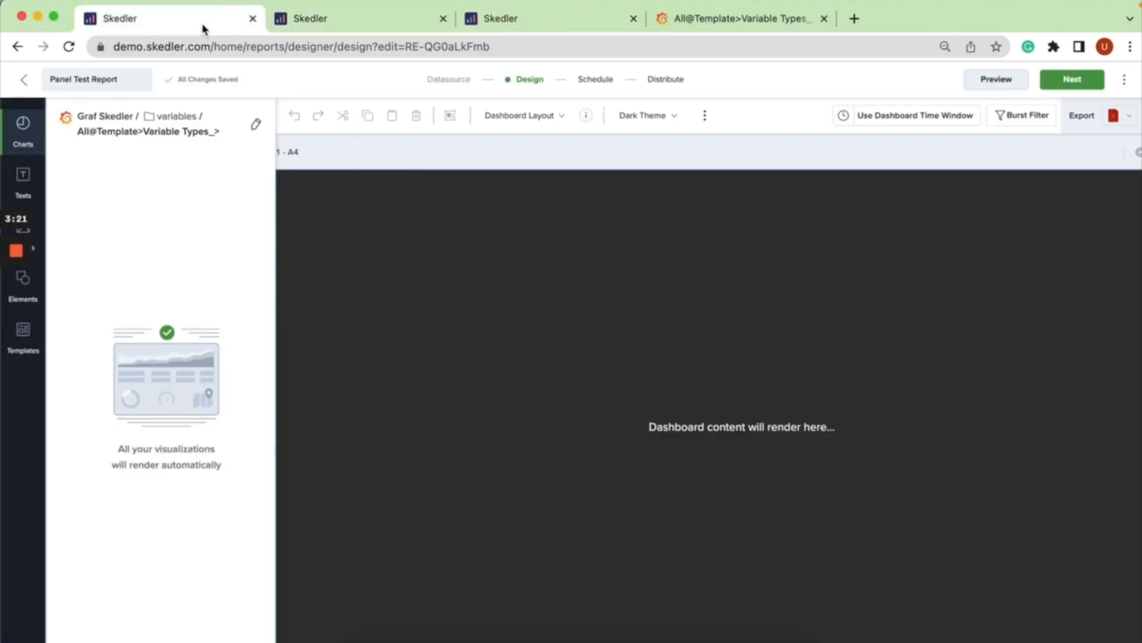
click(1052, 82)
click(1053, 83)
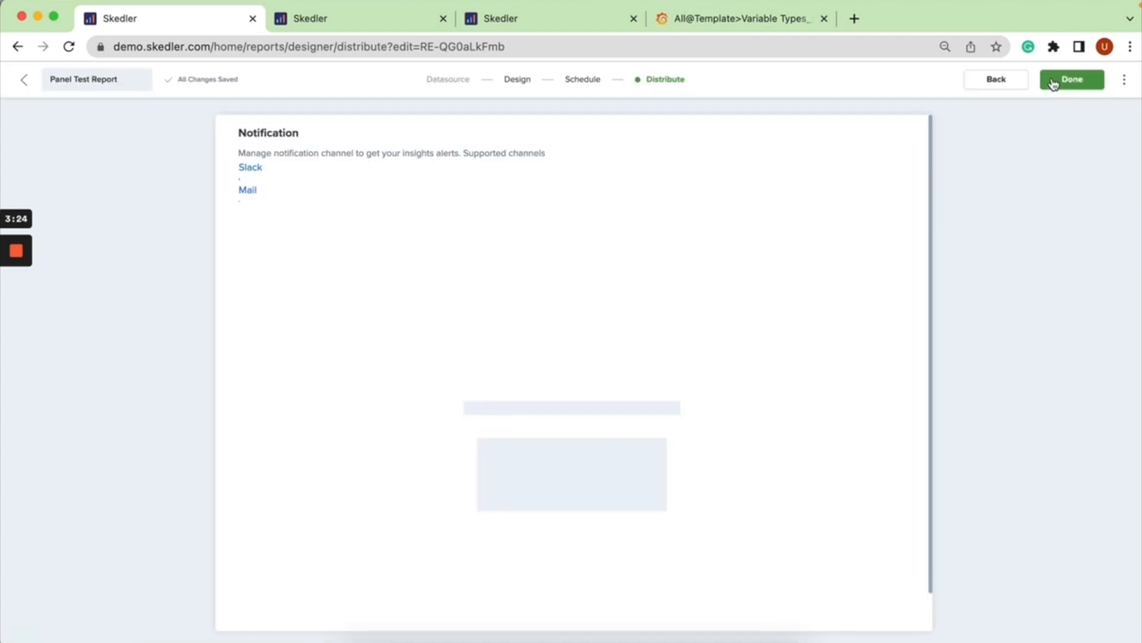
click(1051, 80)
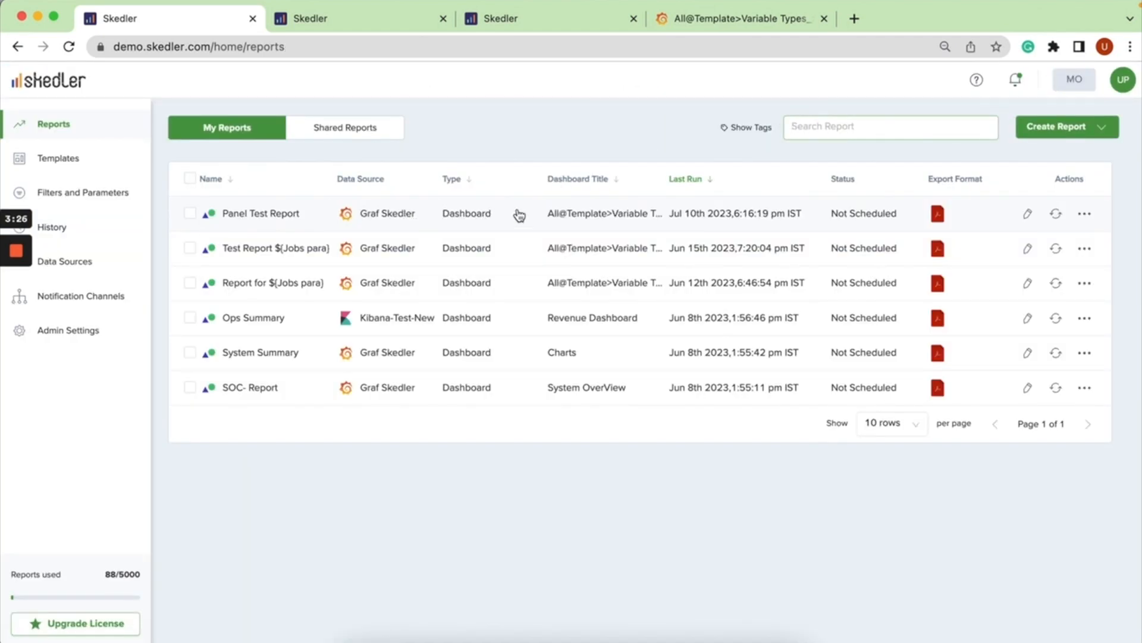
Compare the repeating panels in the Panel Test and Panel Test 2 previews, then return to the reports list.
click(521, 23)
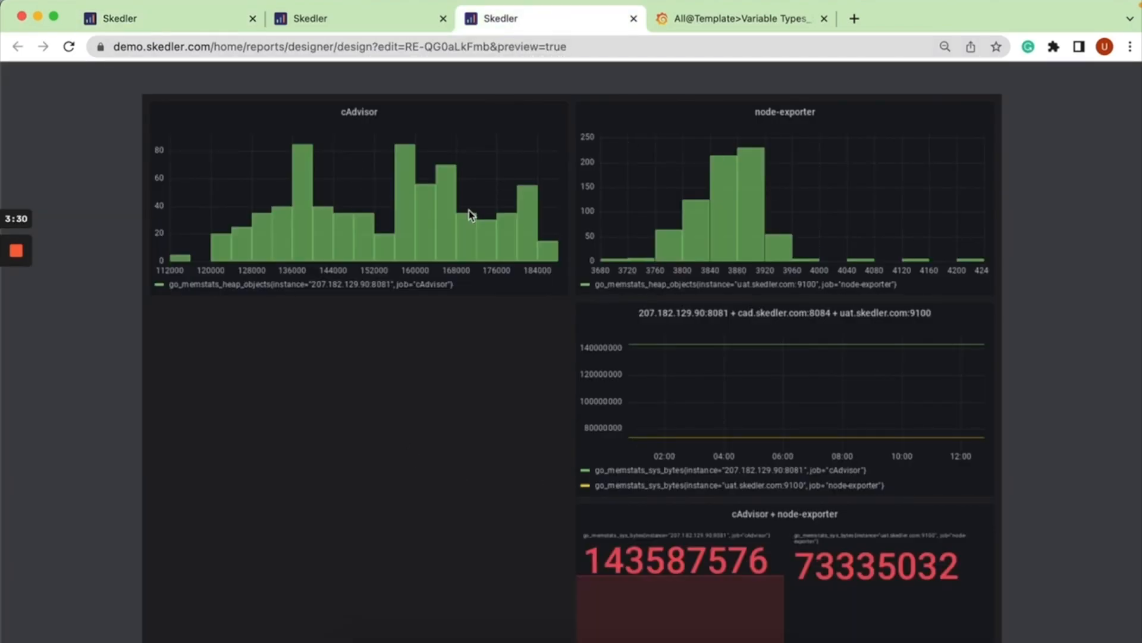
click(402, 24)
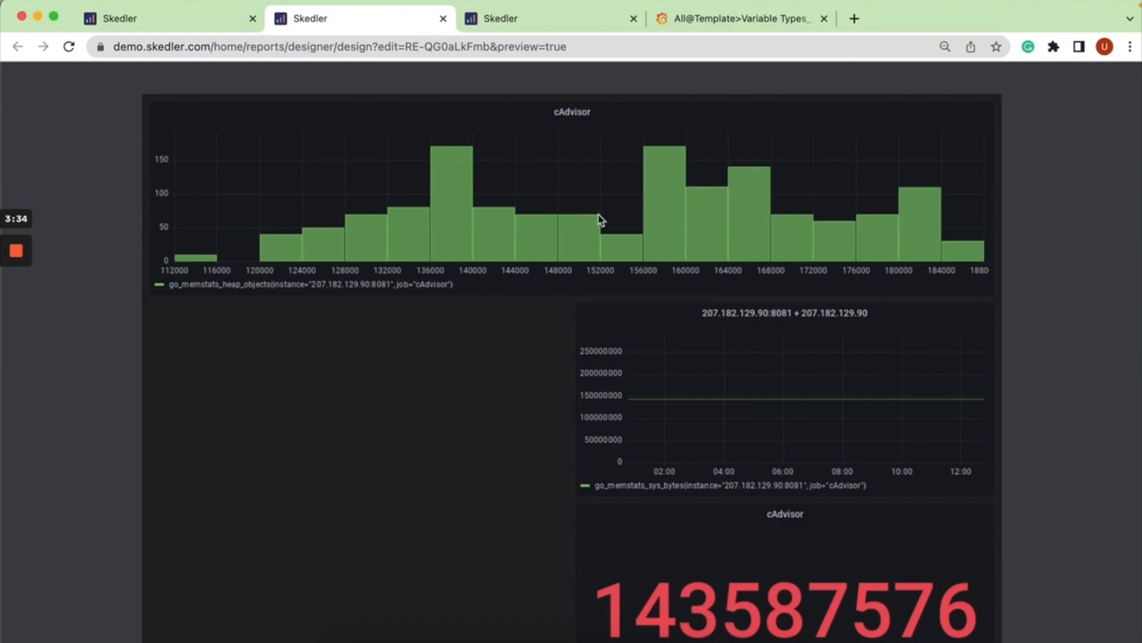
click(212, 23)
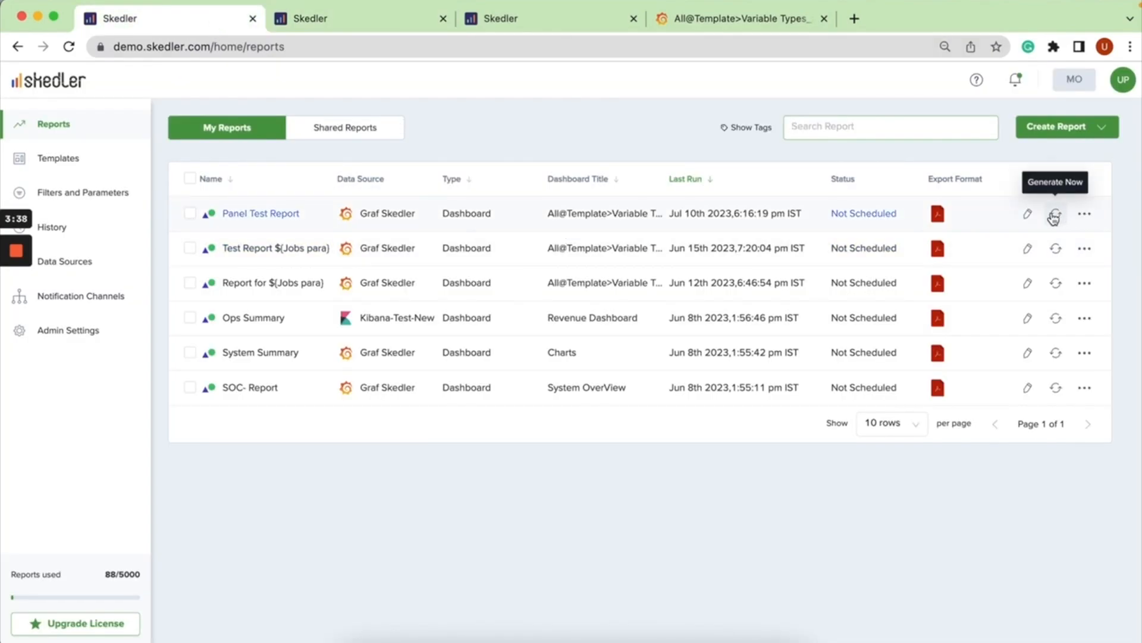
Download the Panel Test Report as a PDF using the Panel Test filter query.
click(945, 214)
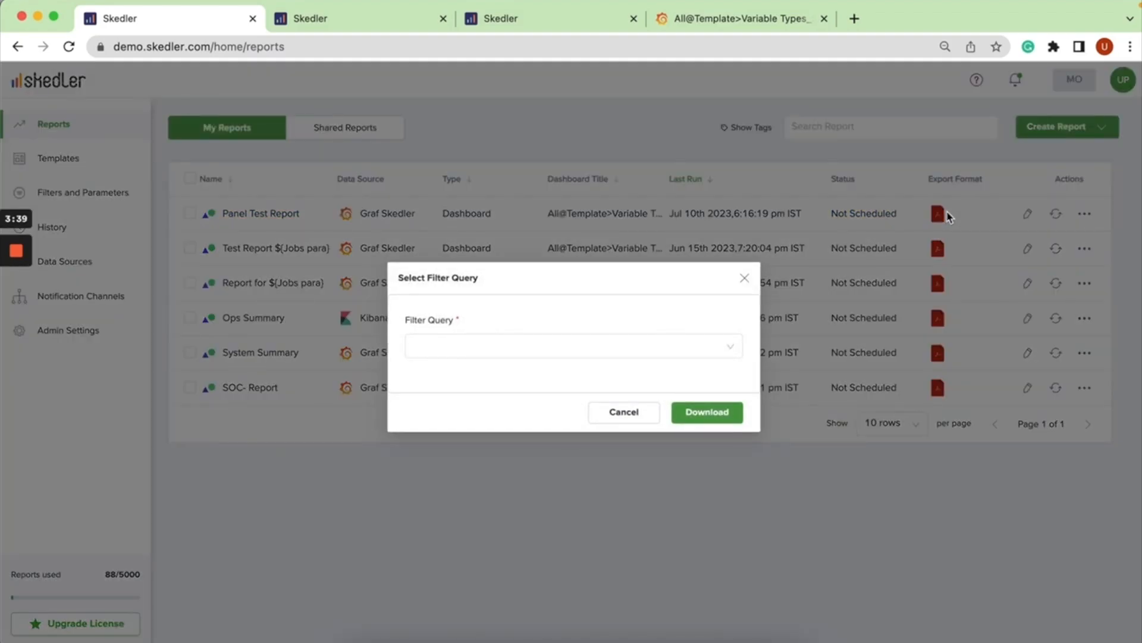
click(711, 346)
click(692, 387)
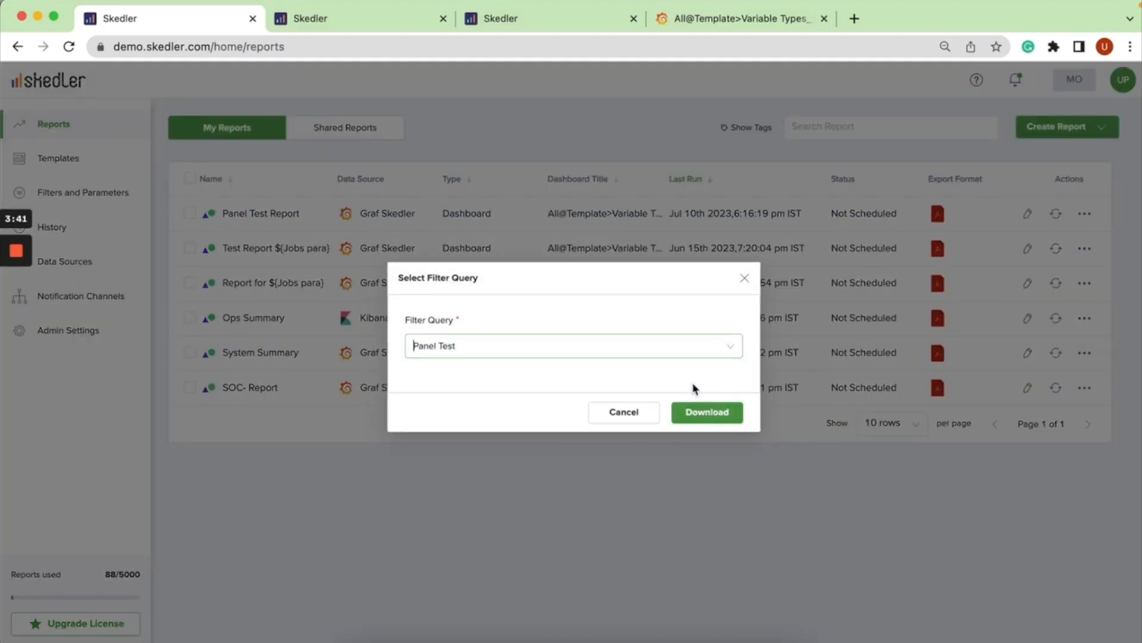
click(730, 419)
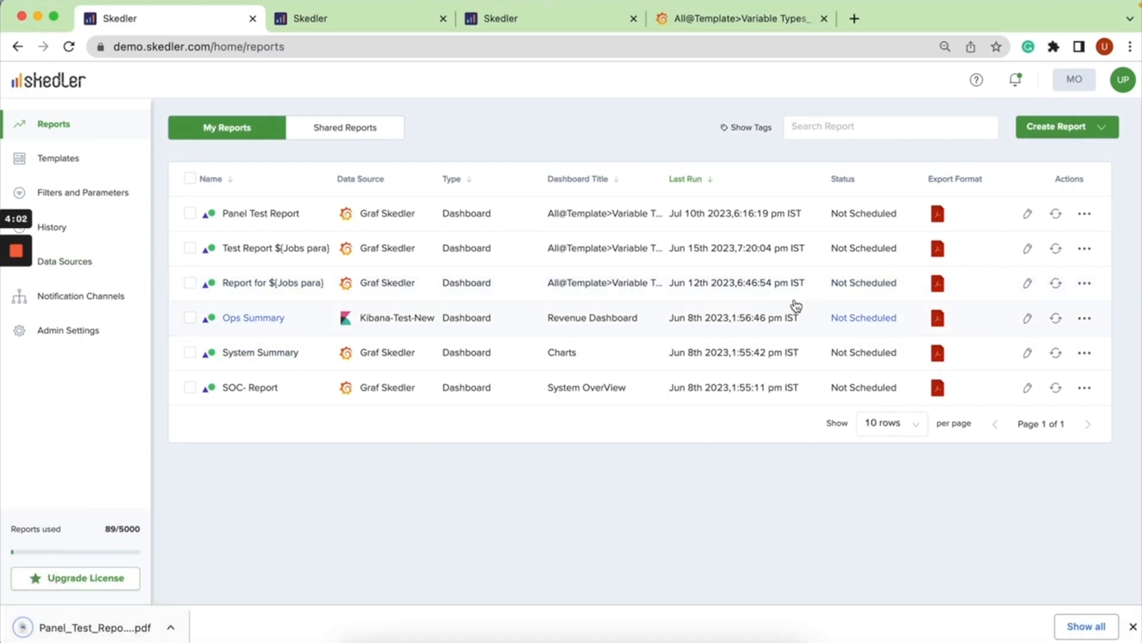
Download the Panel Test Report as a PDF using the Panel Test 2 filter query.
click(937, 214)
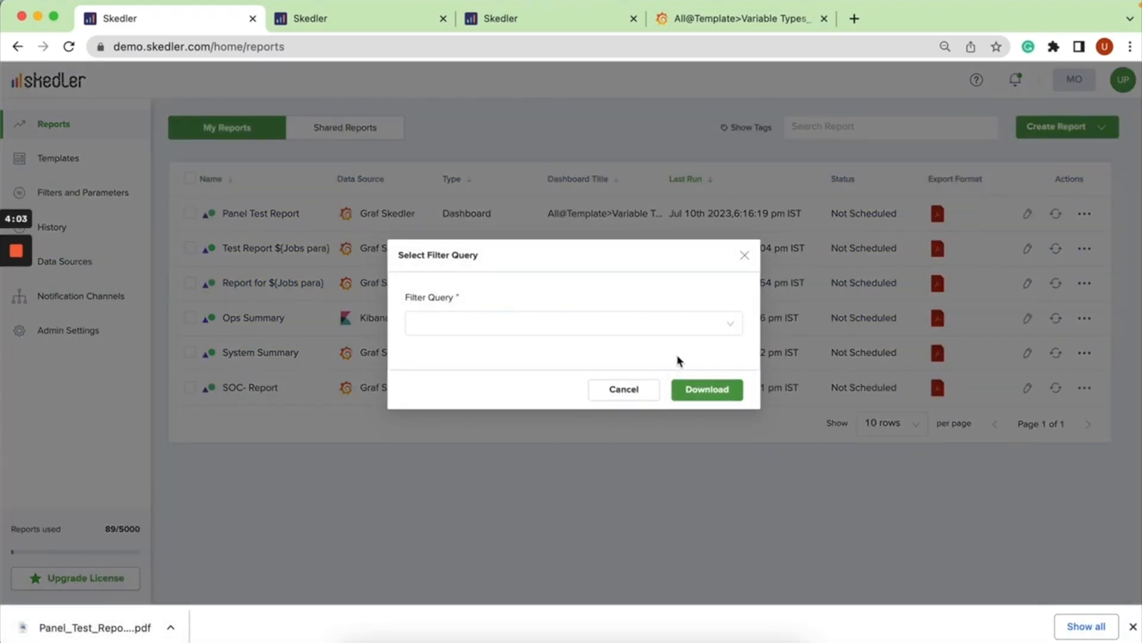
click(665, 324)
click(630, 377)
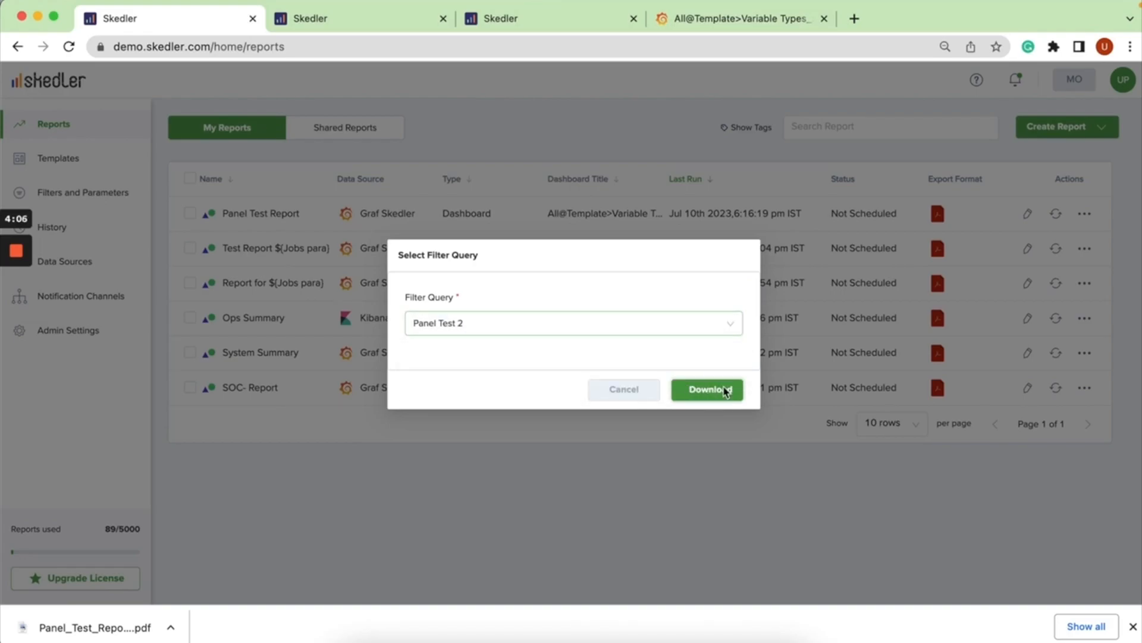
click(728, 391)
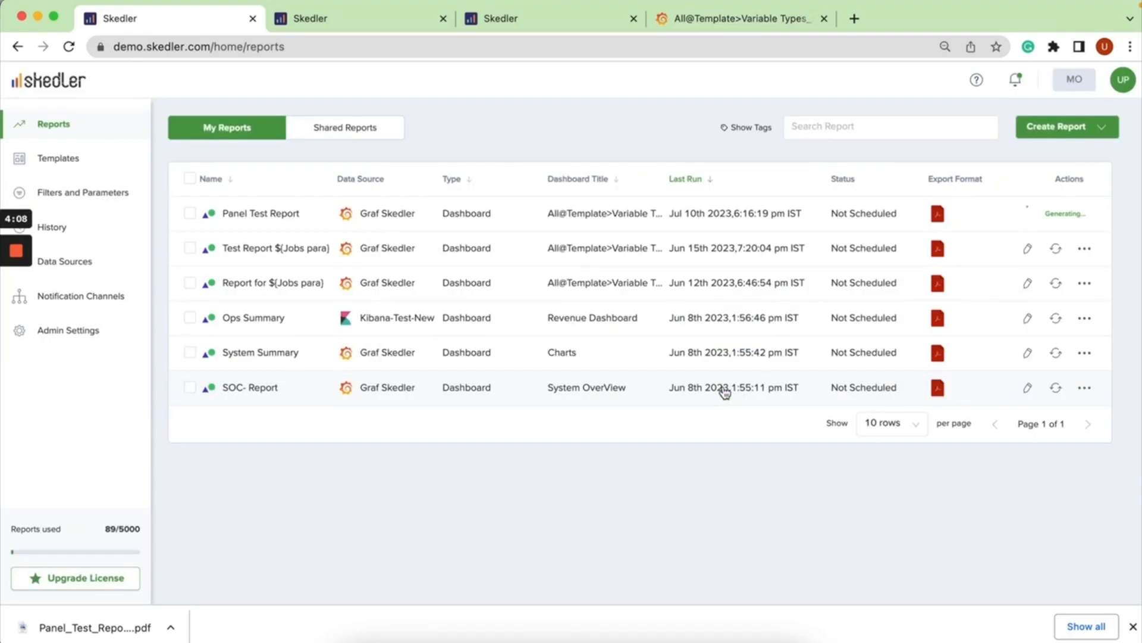
Open both downloaded Panel Test Report PDFs and compare their repeating panels.
click(156, 628)
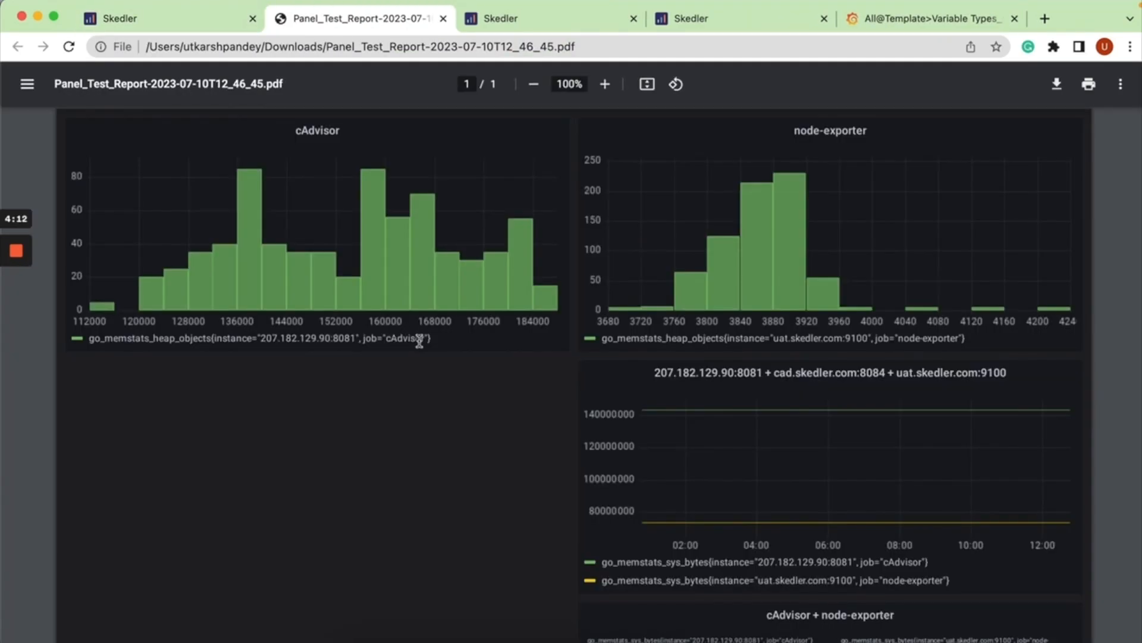
click(213, 17)
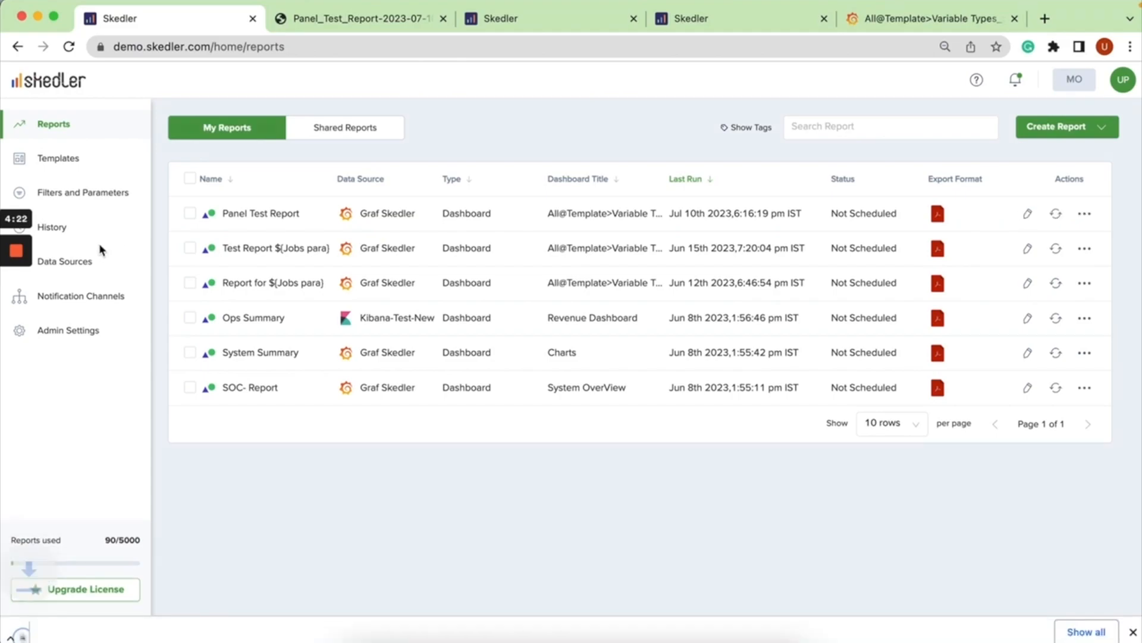
click(70, 627)
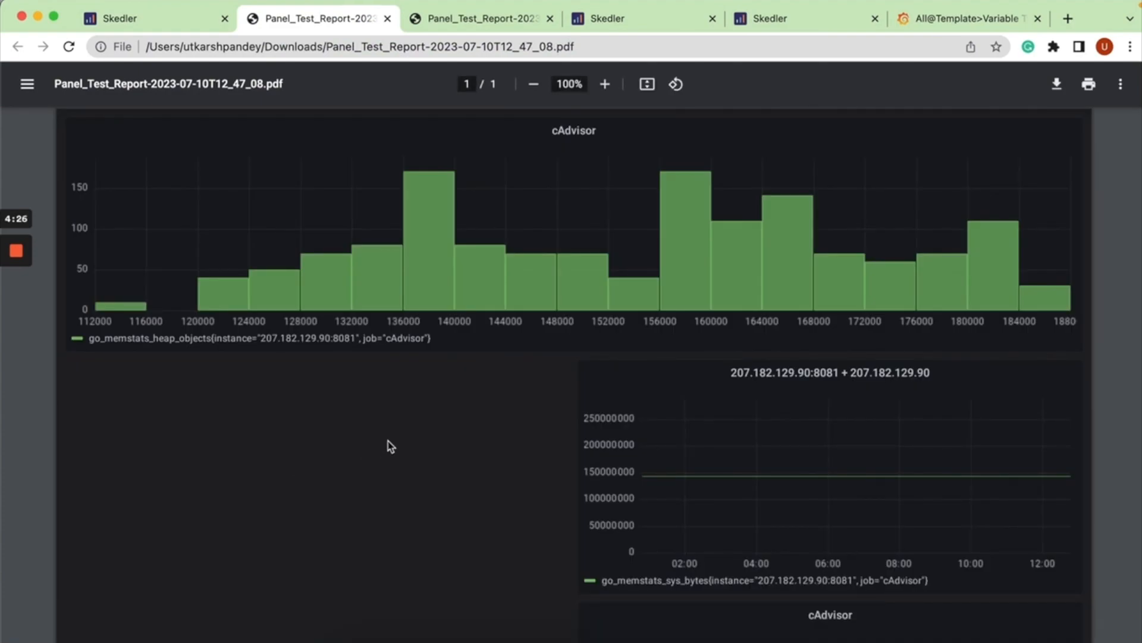
click(460, 23)
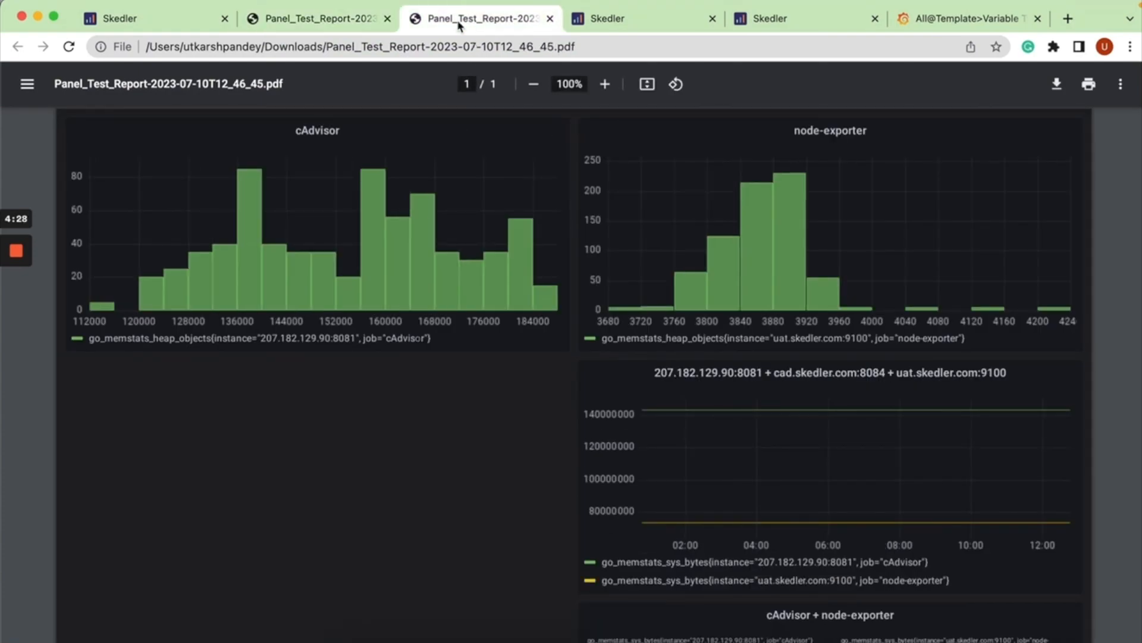
click(142, 21)
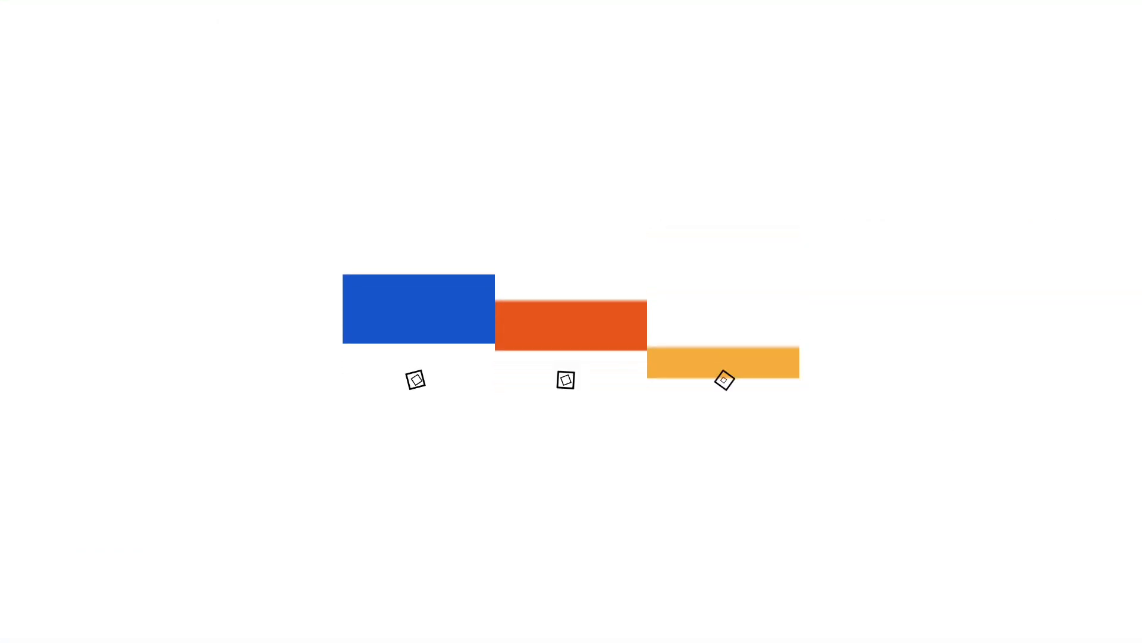